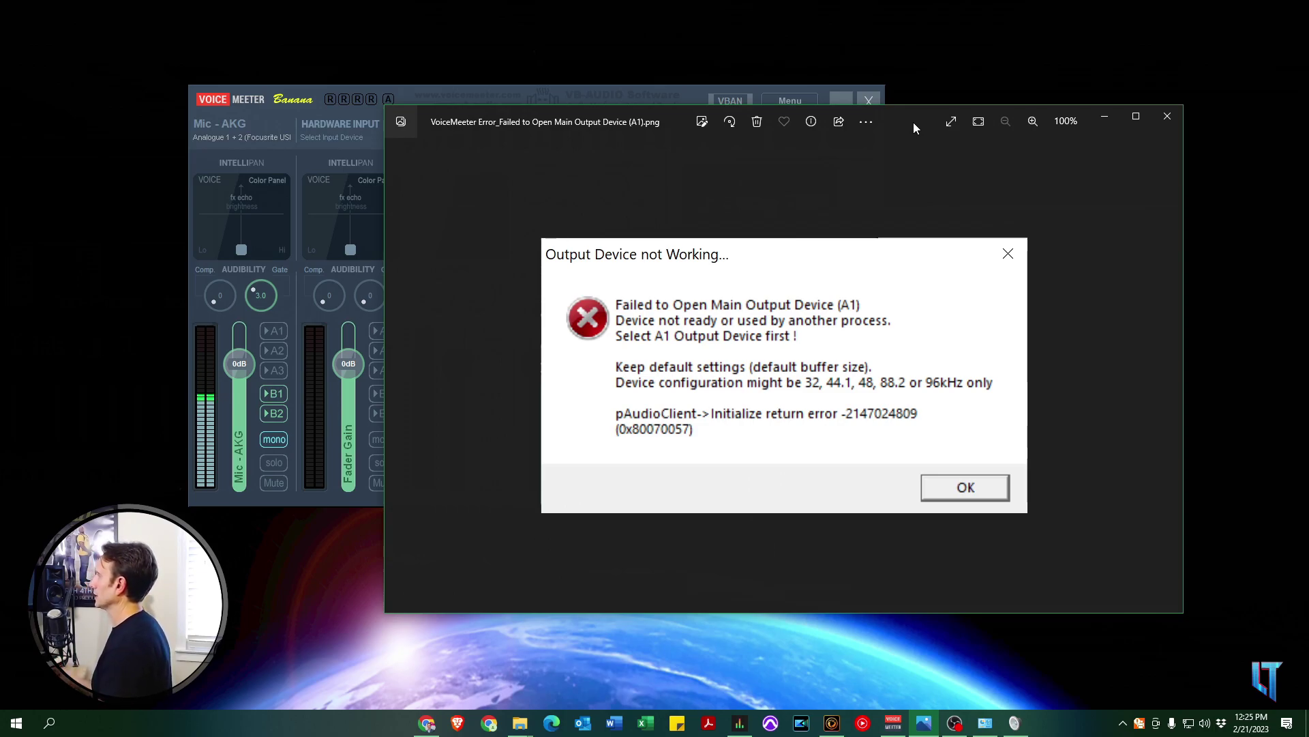
Step: Leave the error screenshot and return to the VoiceMeeter Banana mixer, A1 on Speakers (Focusrite USB Audio)
click(576, 93)
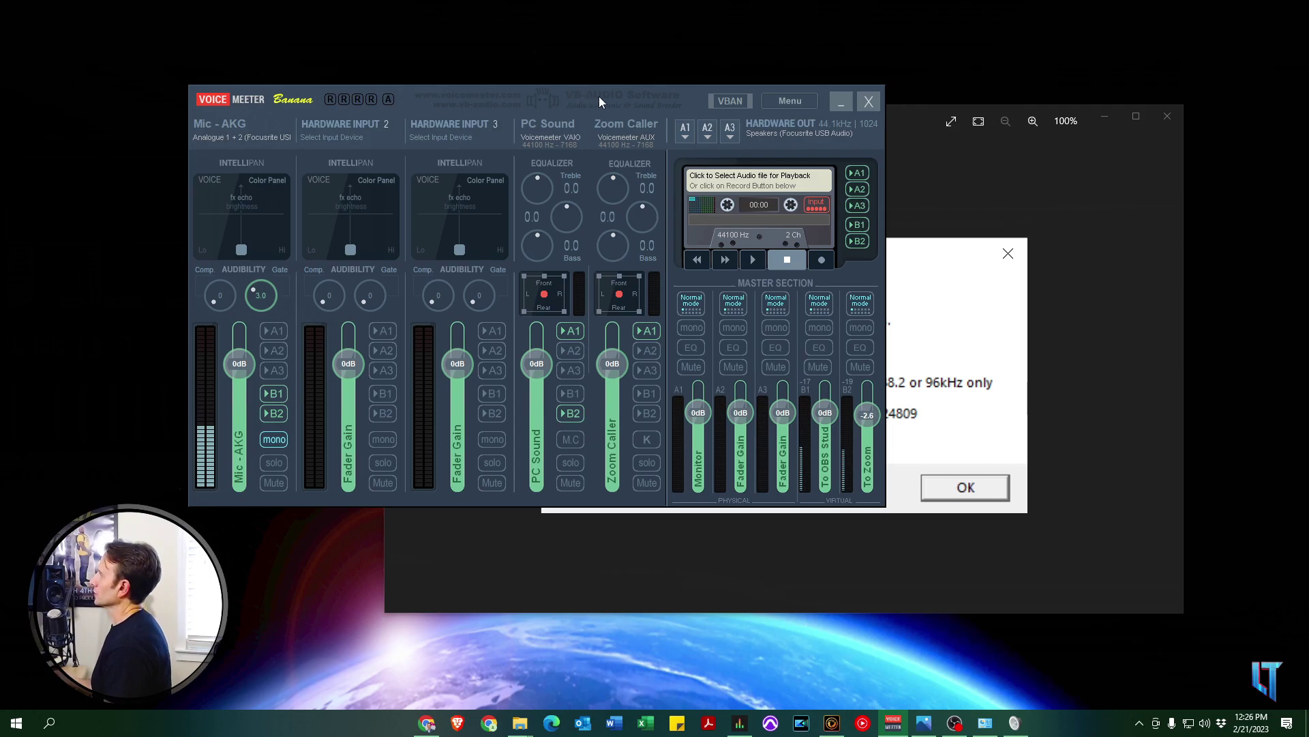
drag(599, 96, 572, 130)
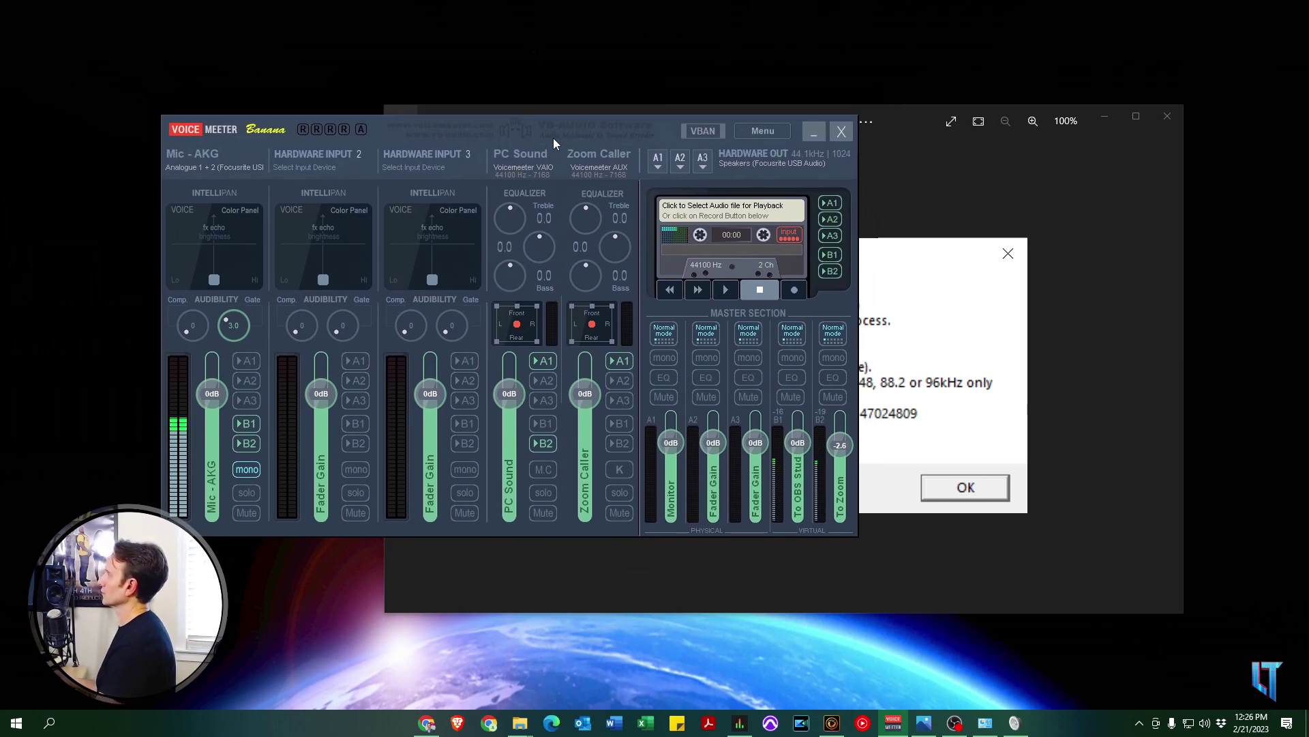
click(657, 161)
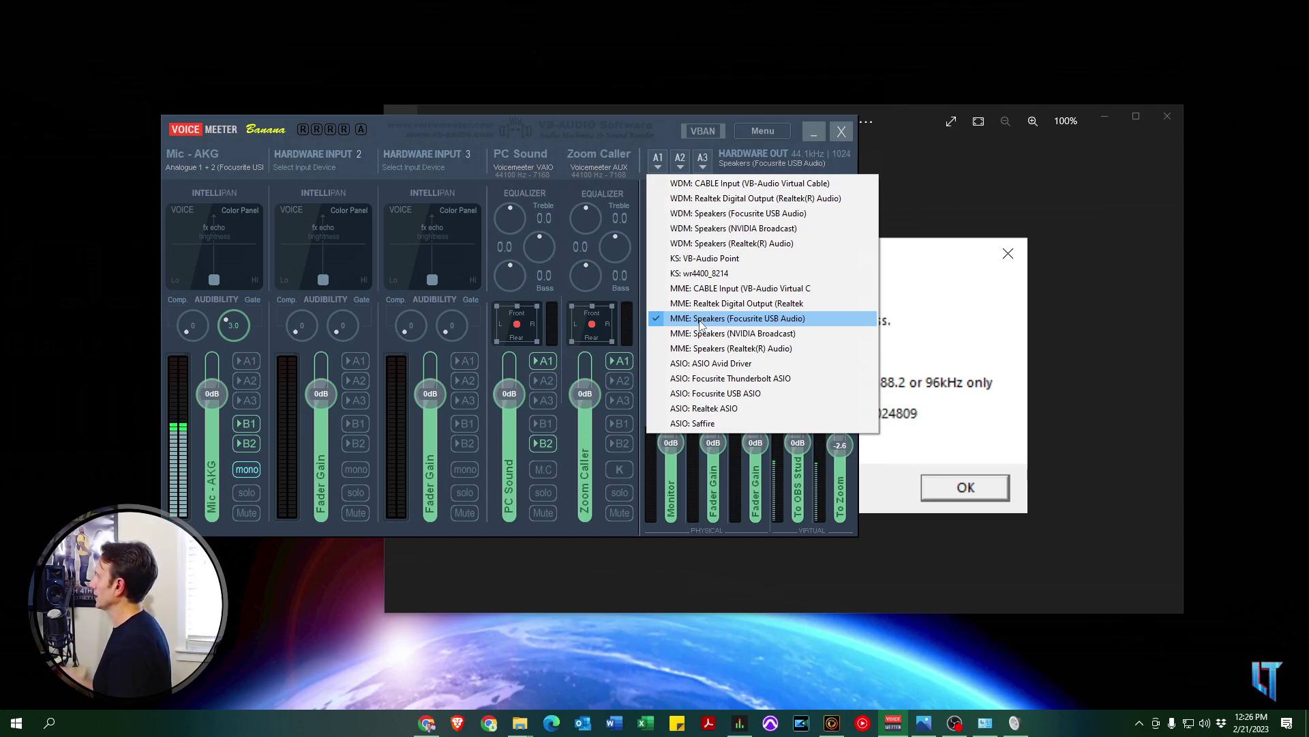
click(650, 131)
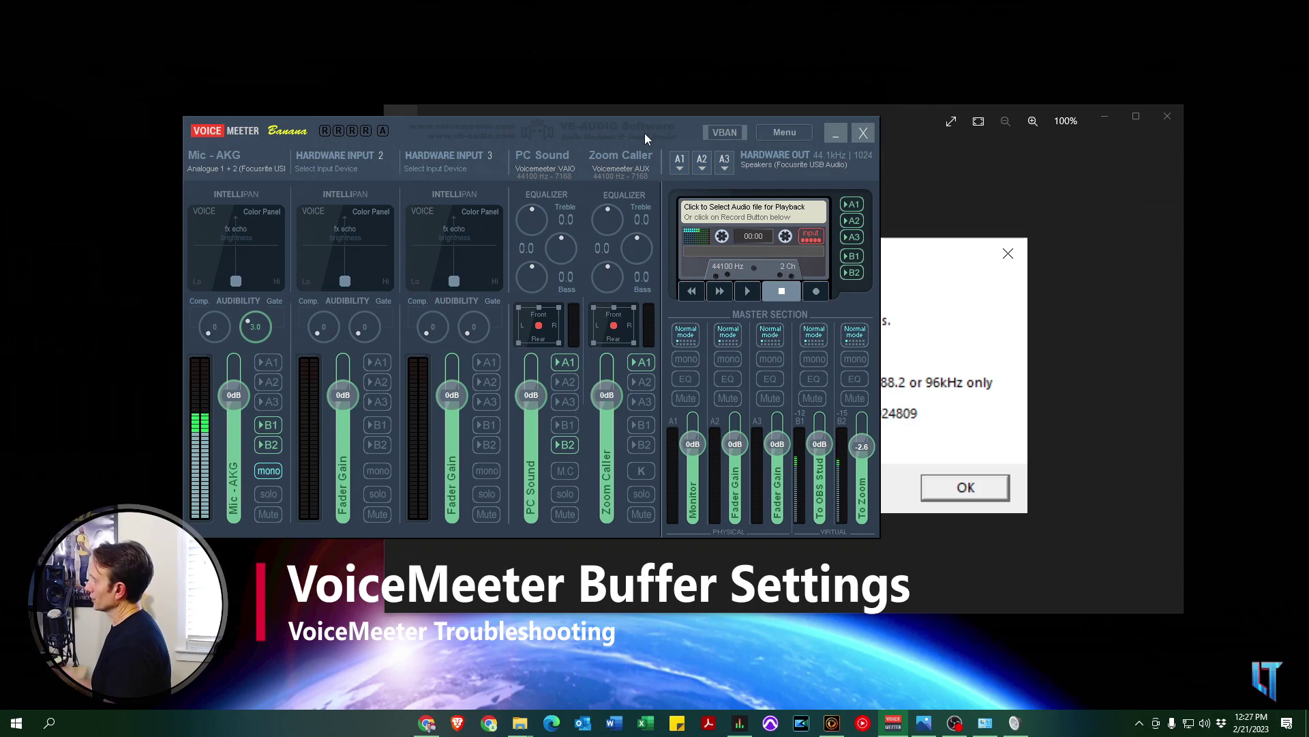
Step: Check VoiceMeeter System Settings show 44100 Hz and 1024 MME buffering, then shift the mixer left
click(782, 134)
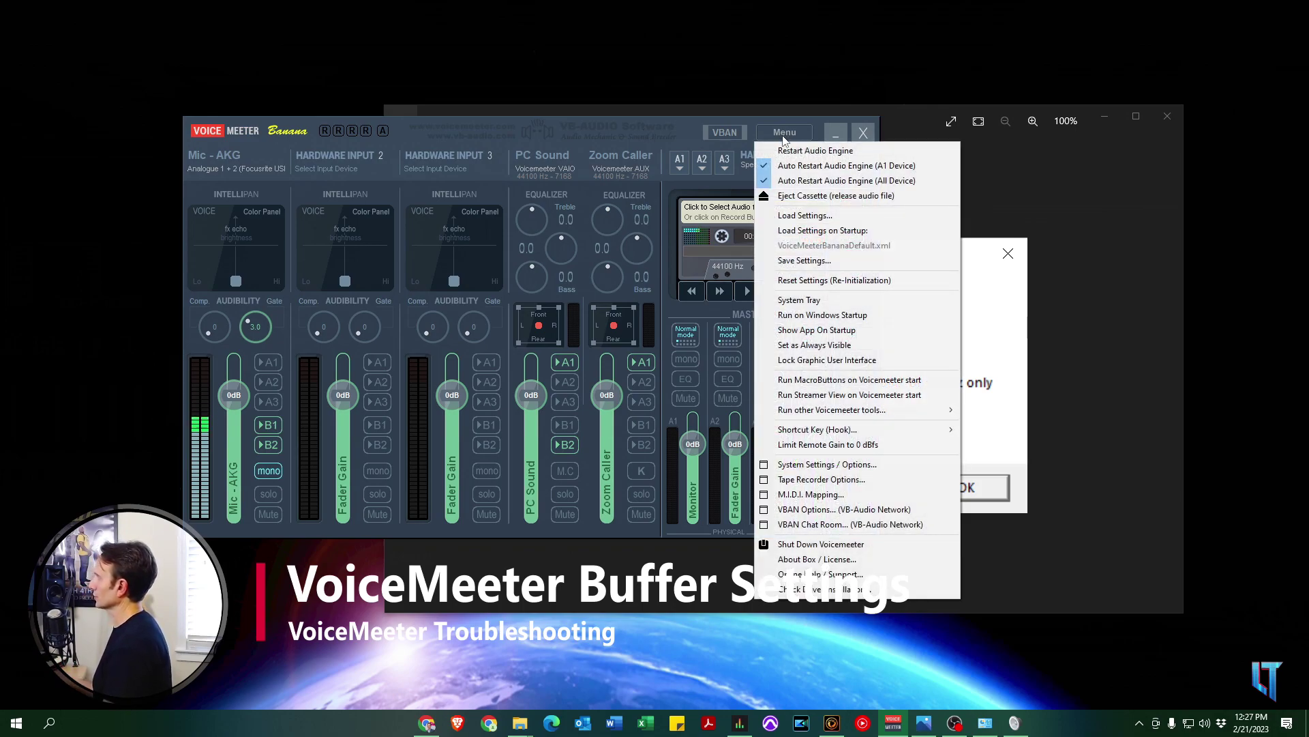
click(836, 466)
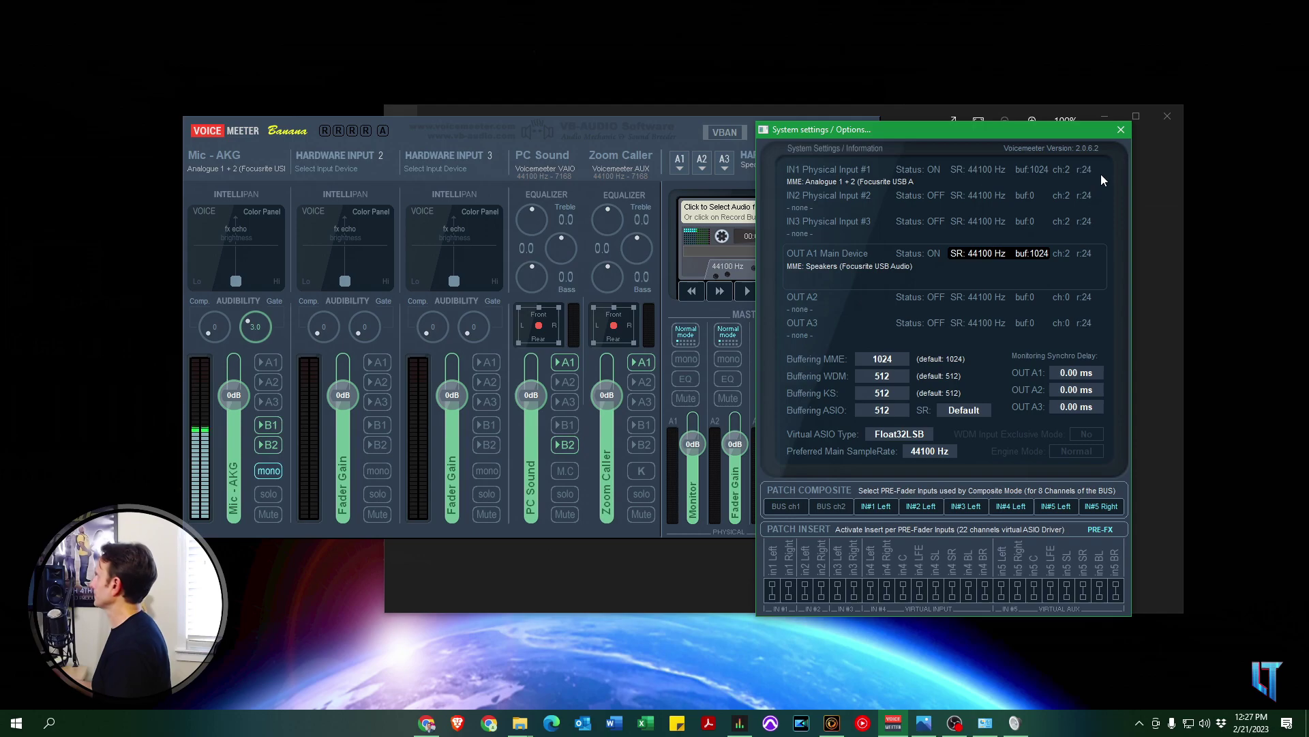
click(1121, 129)
drag(573, 127, 537, 125)
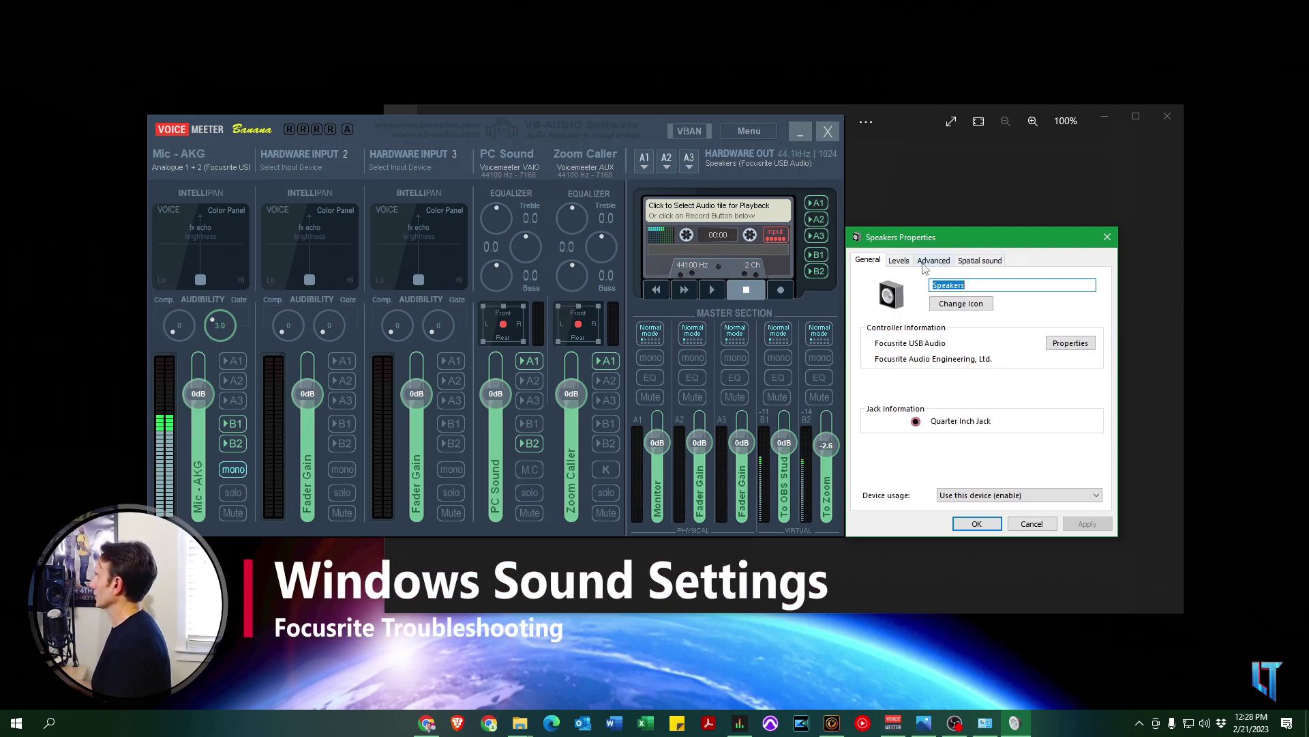
Step: Show the Focusrite speakers' default format: 24 bit, 44100 Hz (Studio Quality)
click(933, 262)
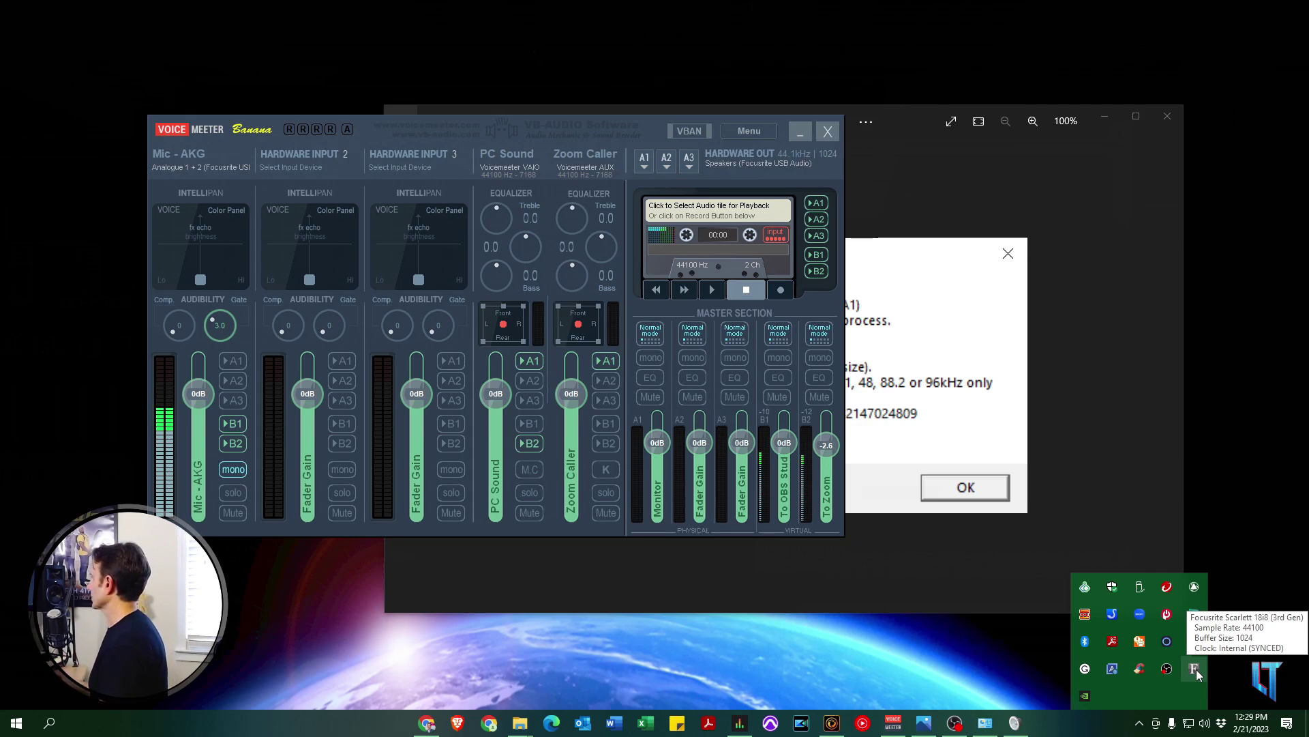
Step: Confirm the Scarlett 18i8 runs at 44100 Hz with a 1024 buffer, then open Mixing / Routing
right_click(1197, 674)
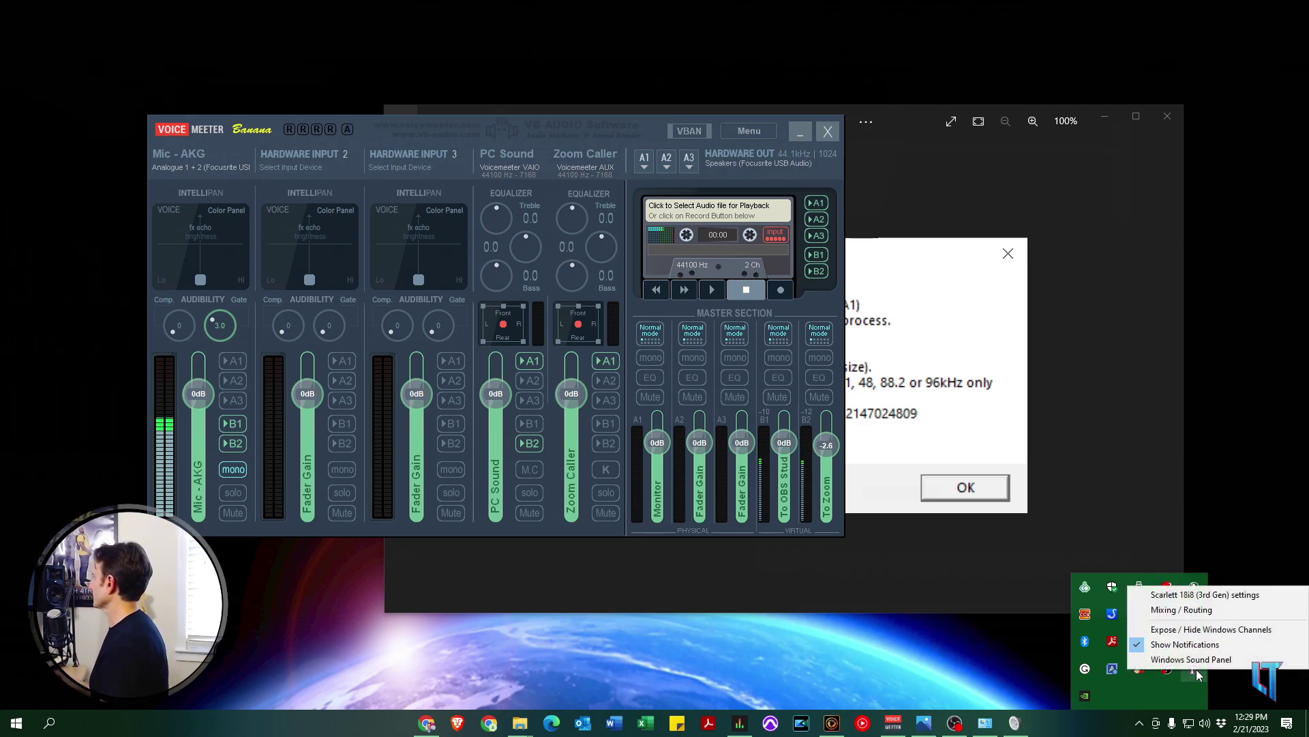
click(1190, 589)
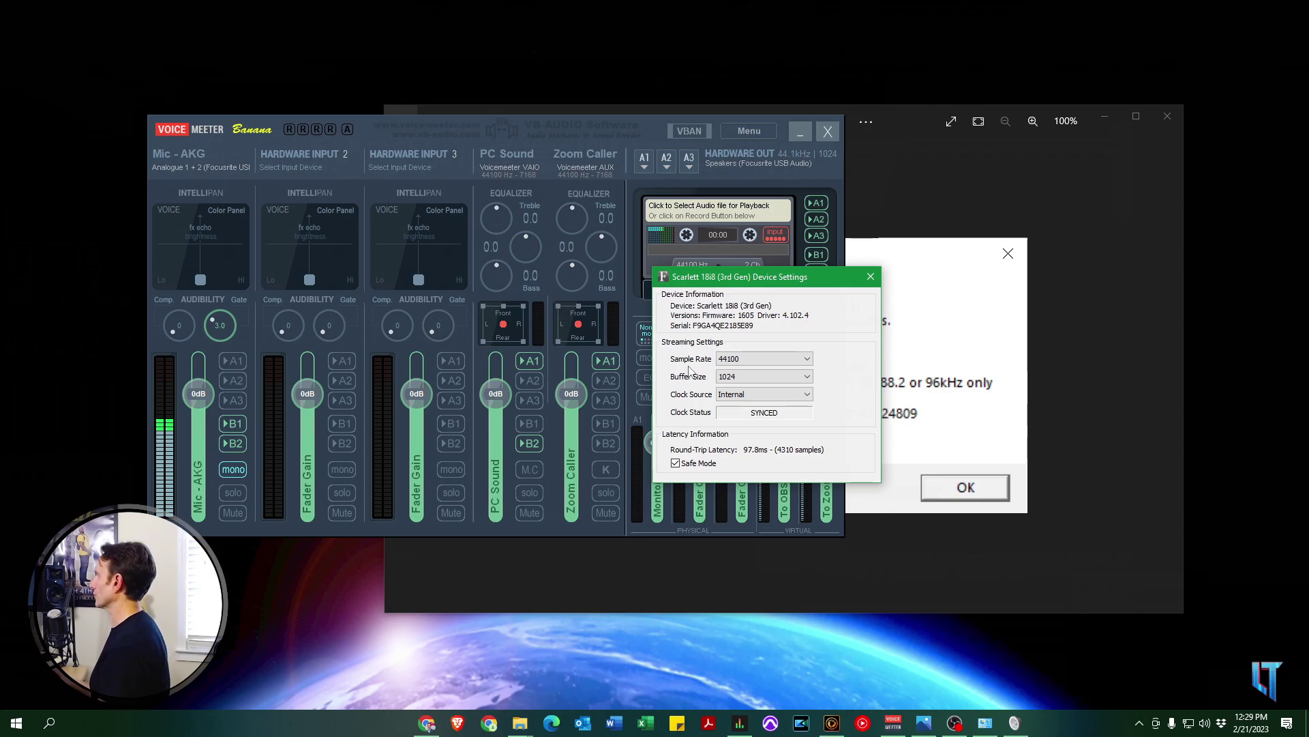
click(871, 278)
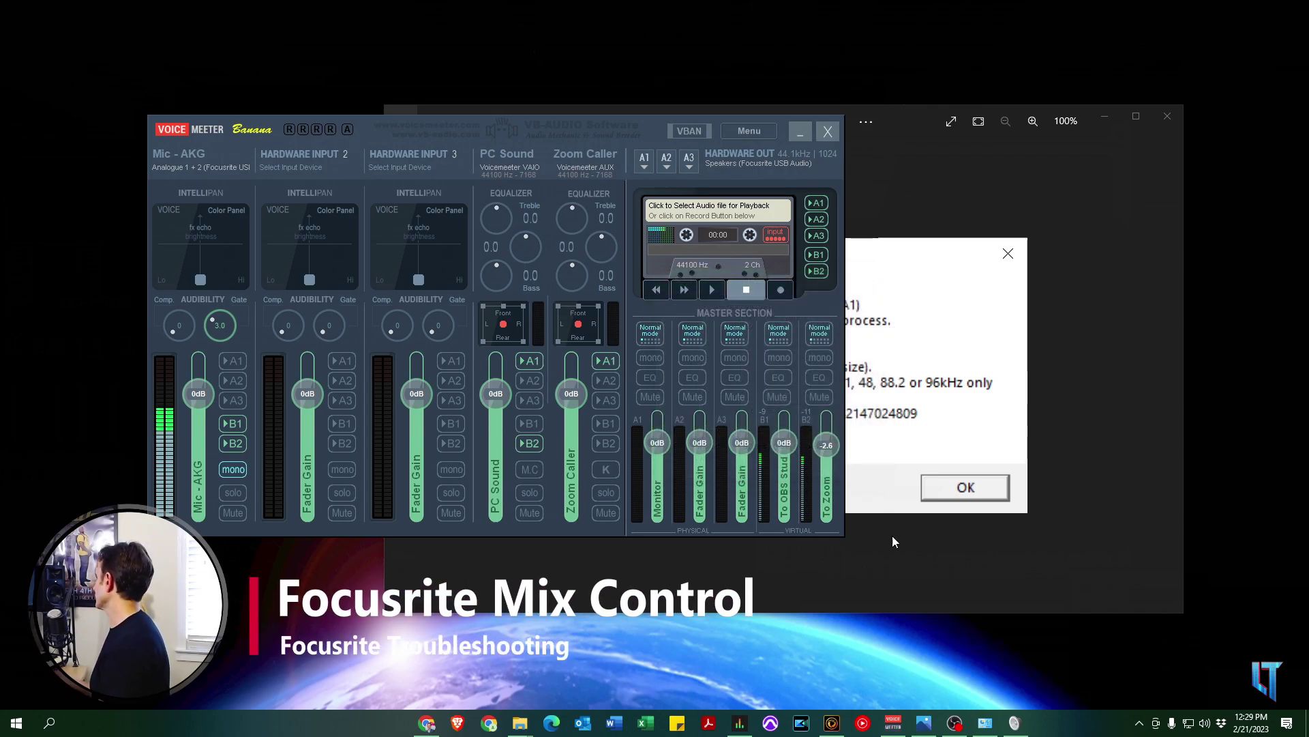
click(1156, 722)
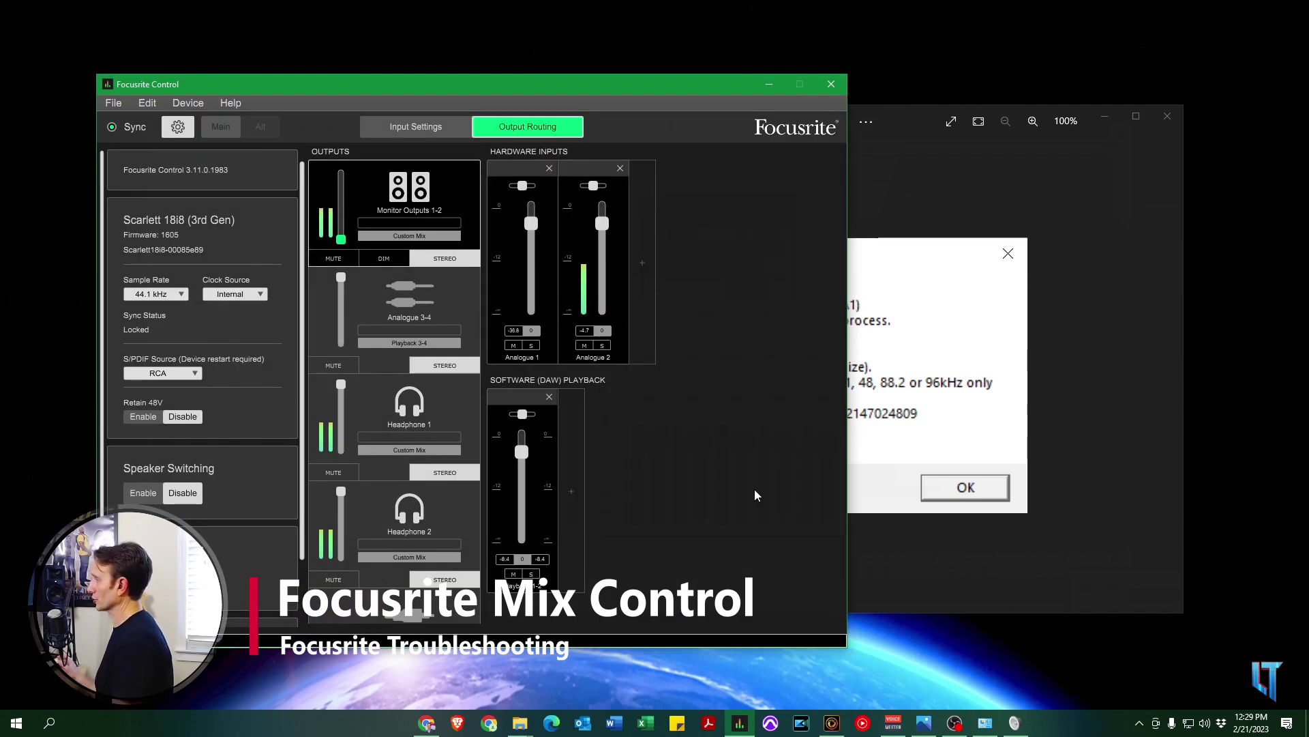
click(177, 126)
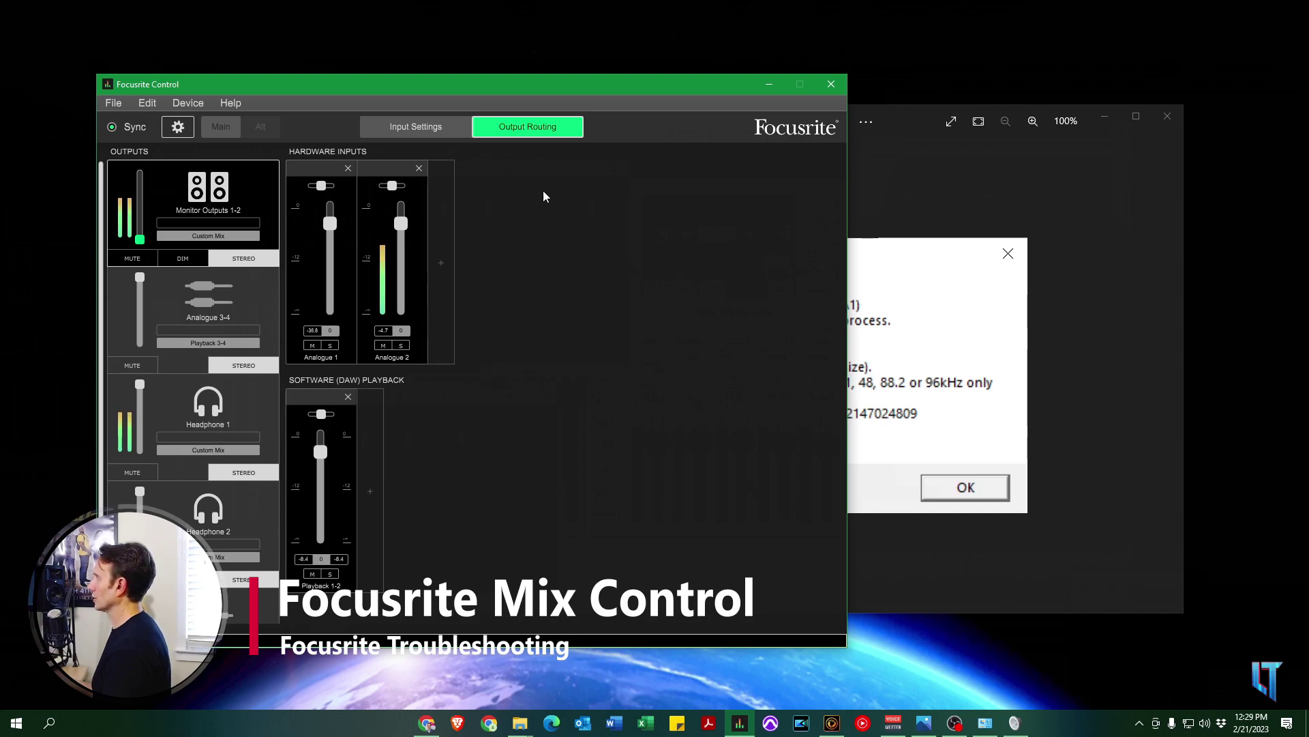
click(178, 126)
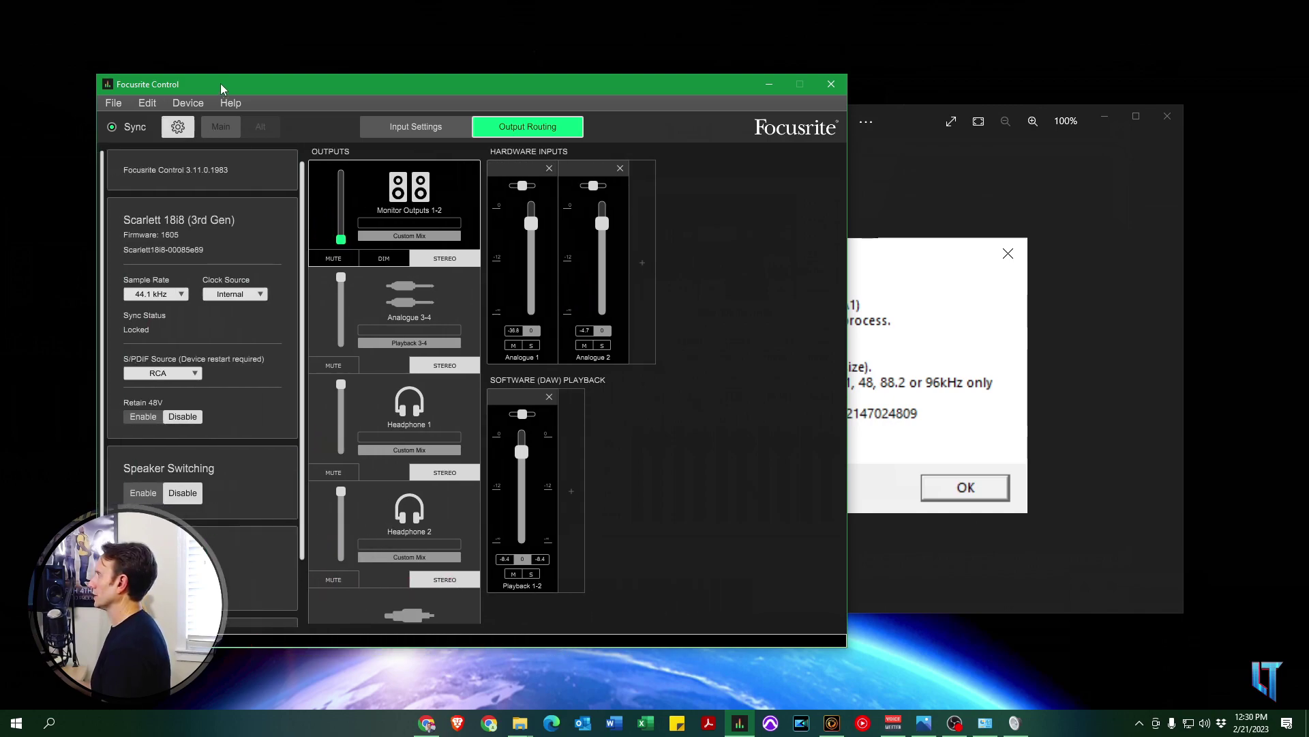
drag(220, 84, 247, 89)
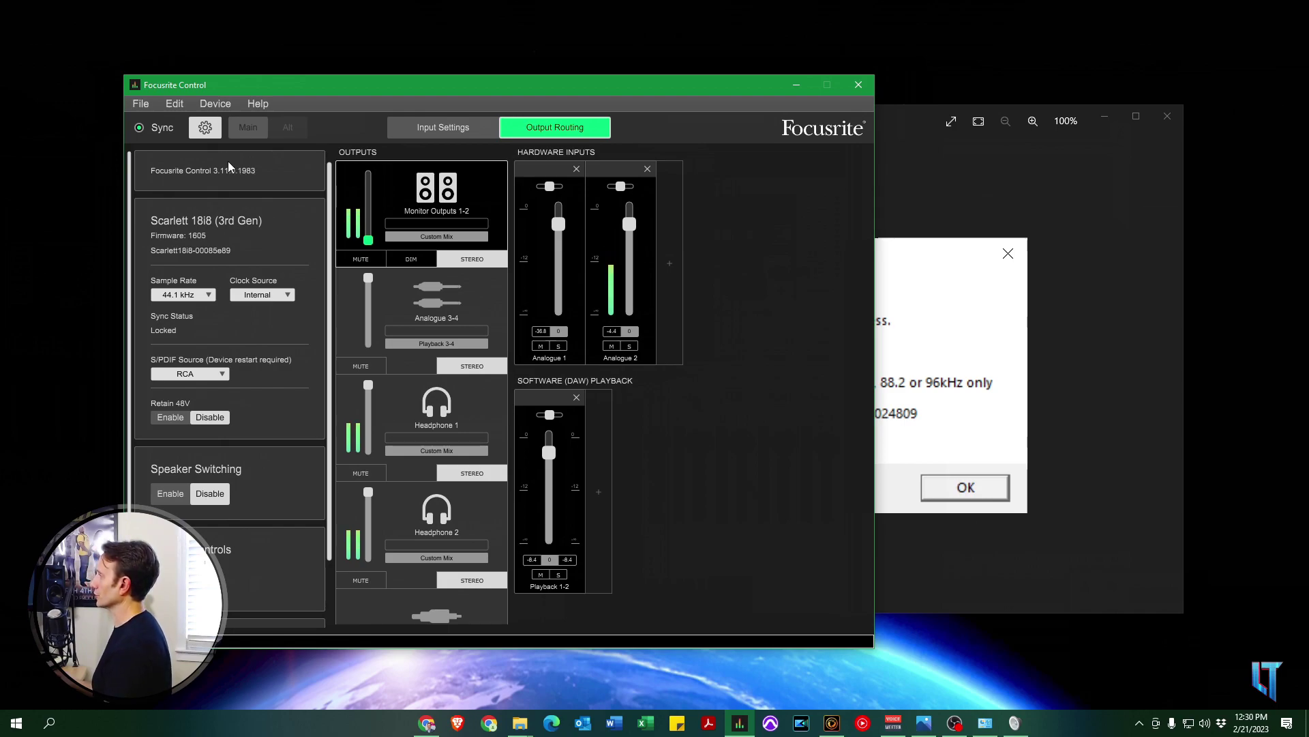
Step: Hide Focusrite Control's settings panel, verify the 44.1 kHz sample rate, and launch Online Help
click(211, 130)
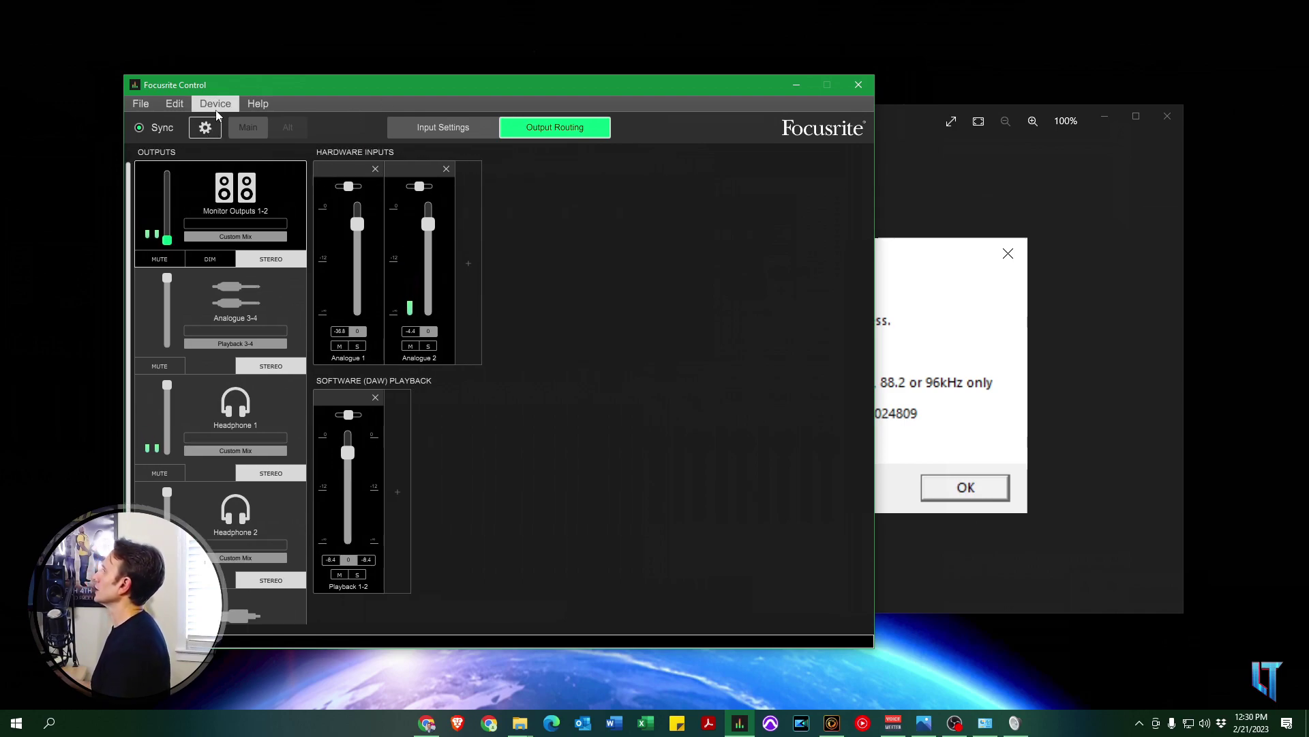
click(216, 107)
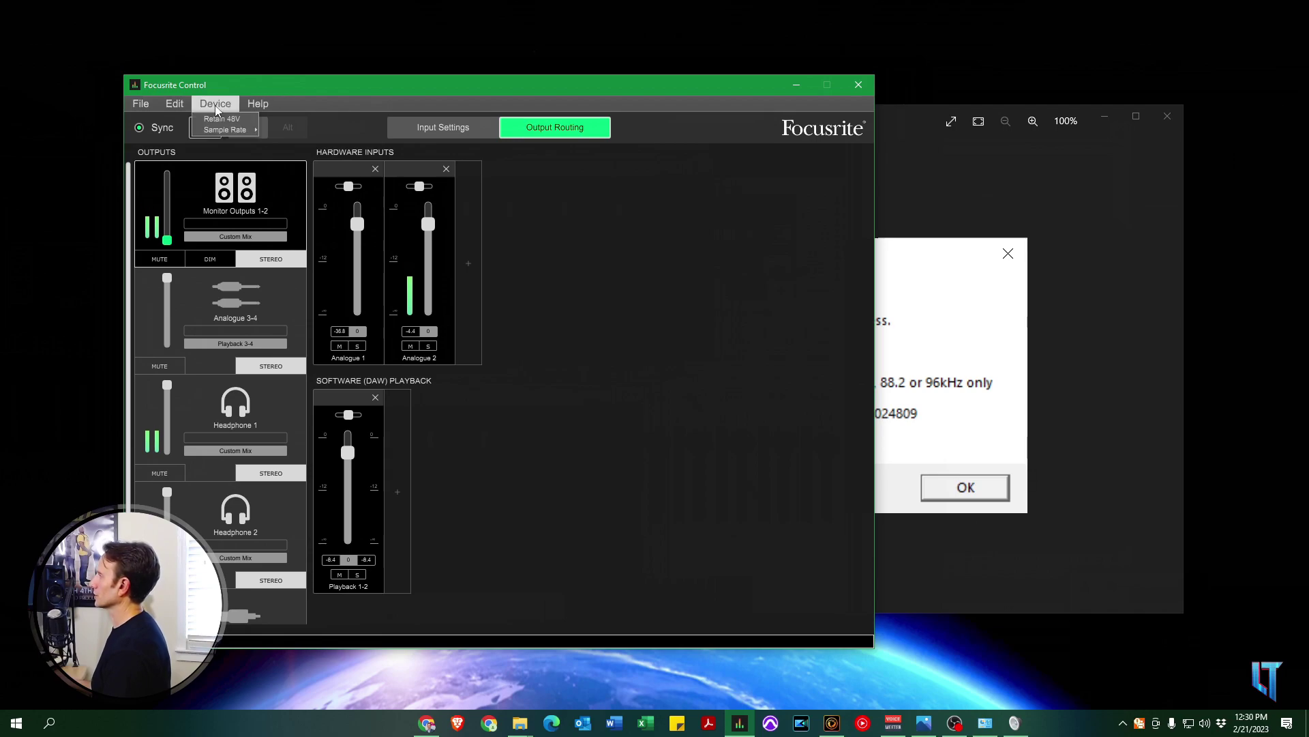
mouse_move(230, 134)
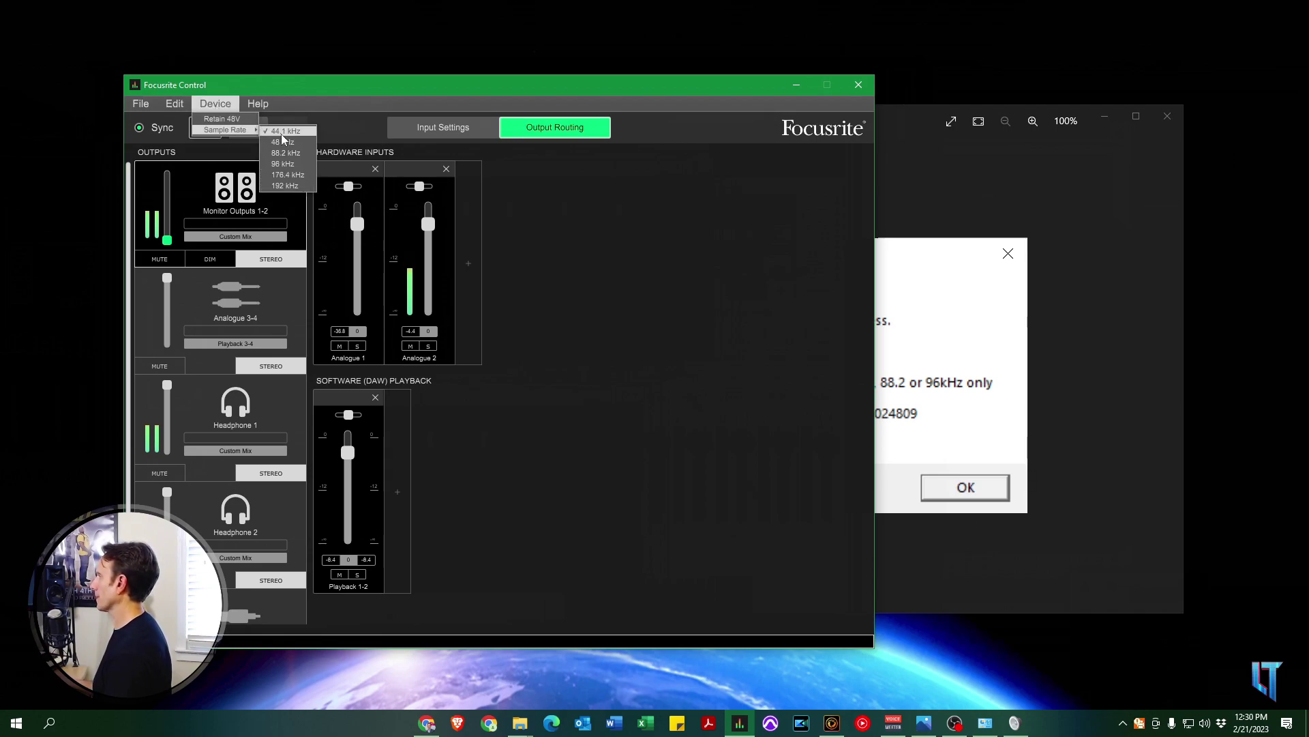
click(367, 85)
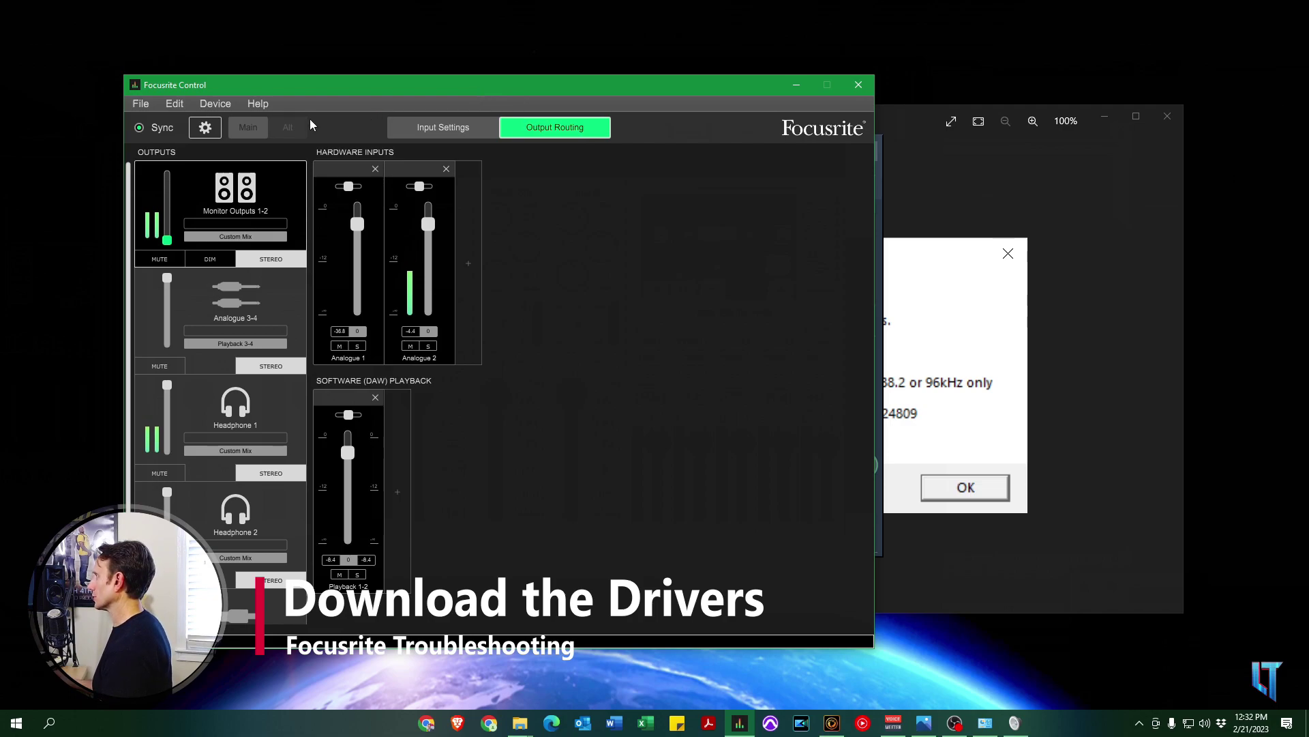
click(263, 108)
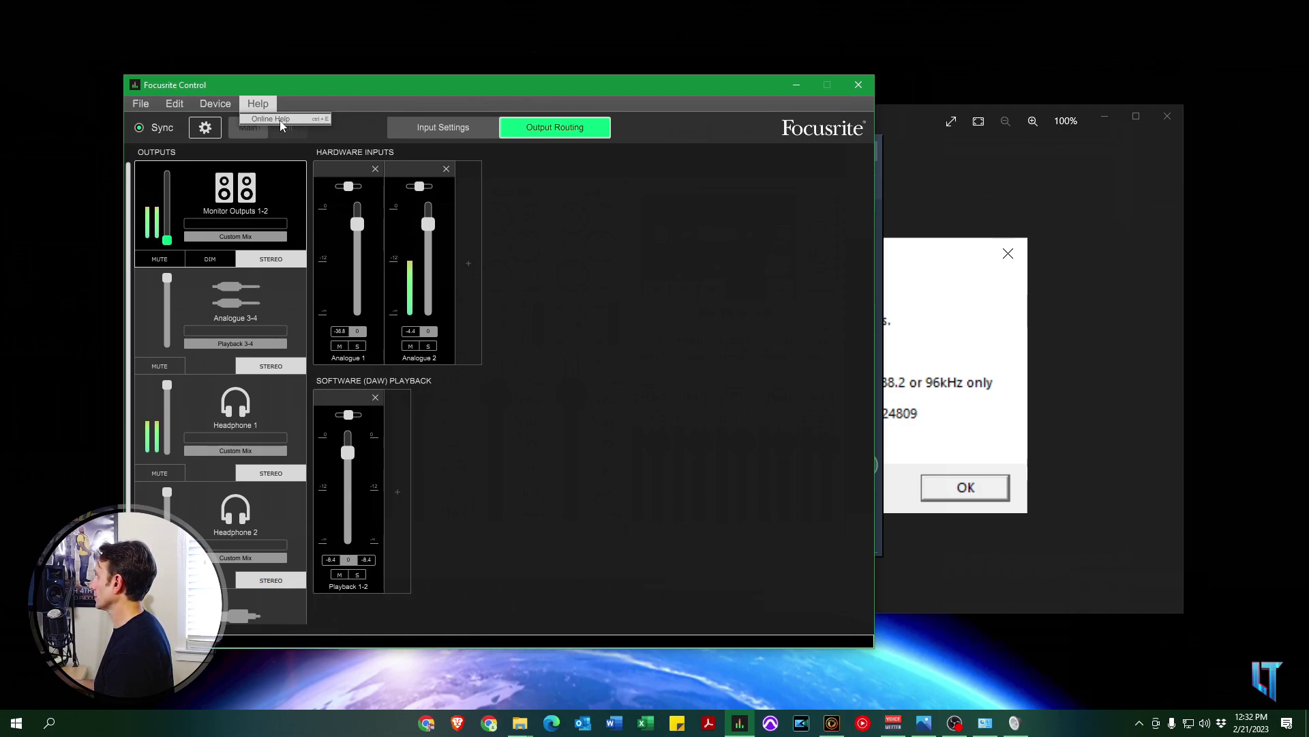
click(293, 120)
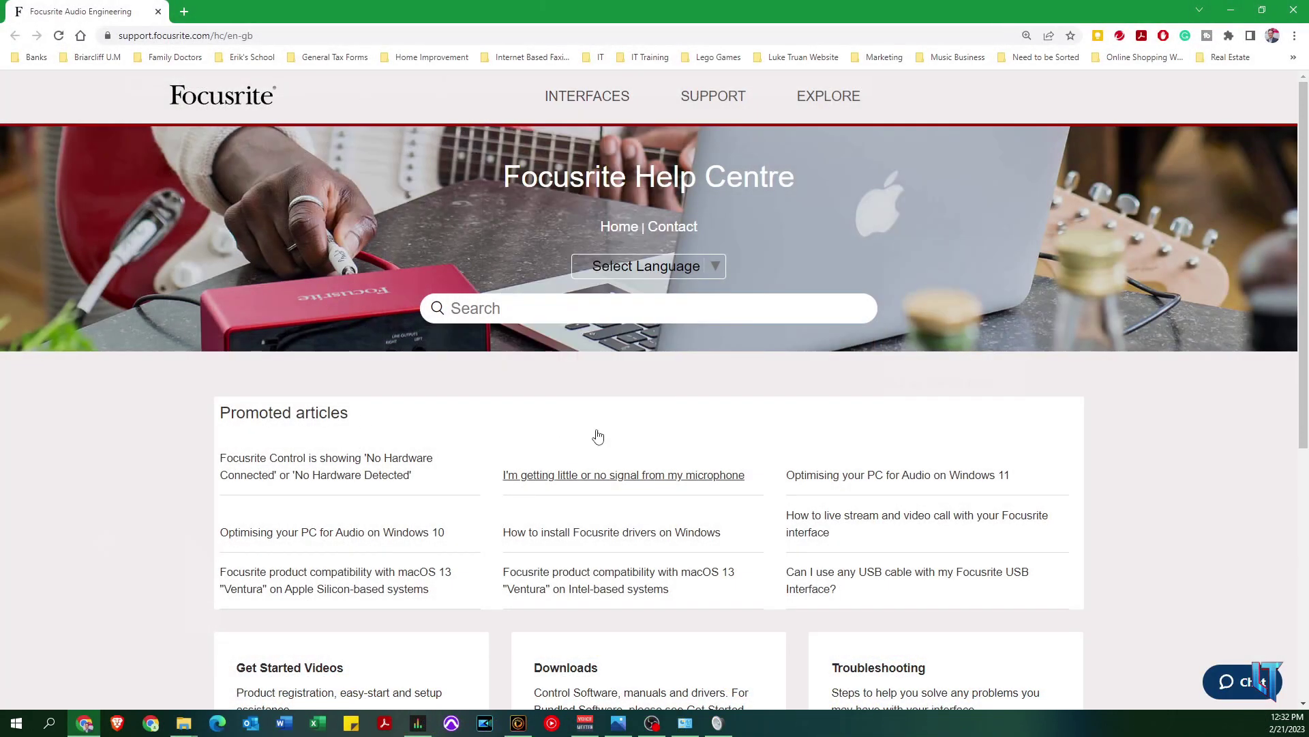
Step: Go to the Focusrite Downloads page through the site's SUPPORT menu
mouse_move(576, 94)
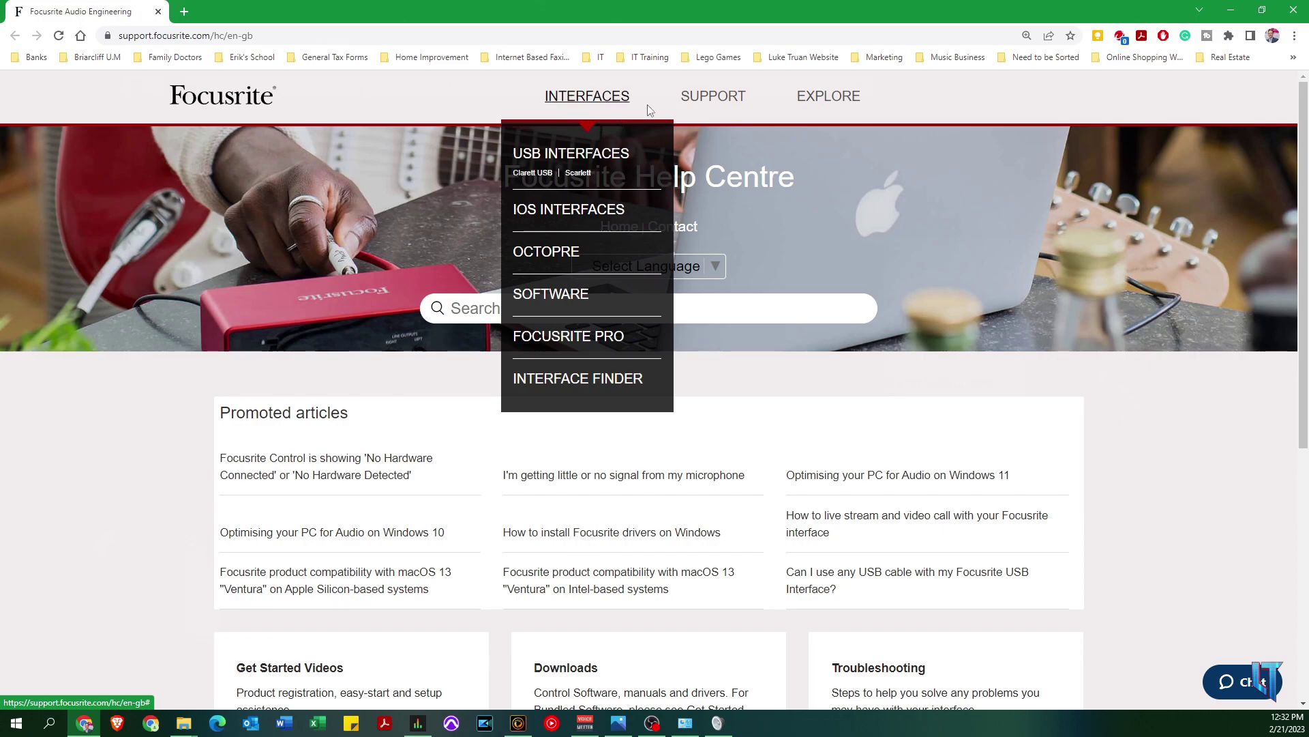
mouse_move(843, 101)
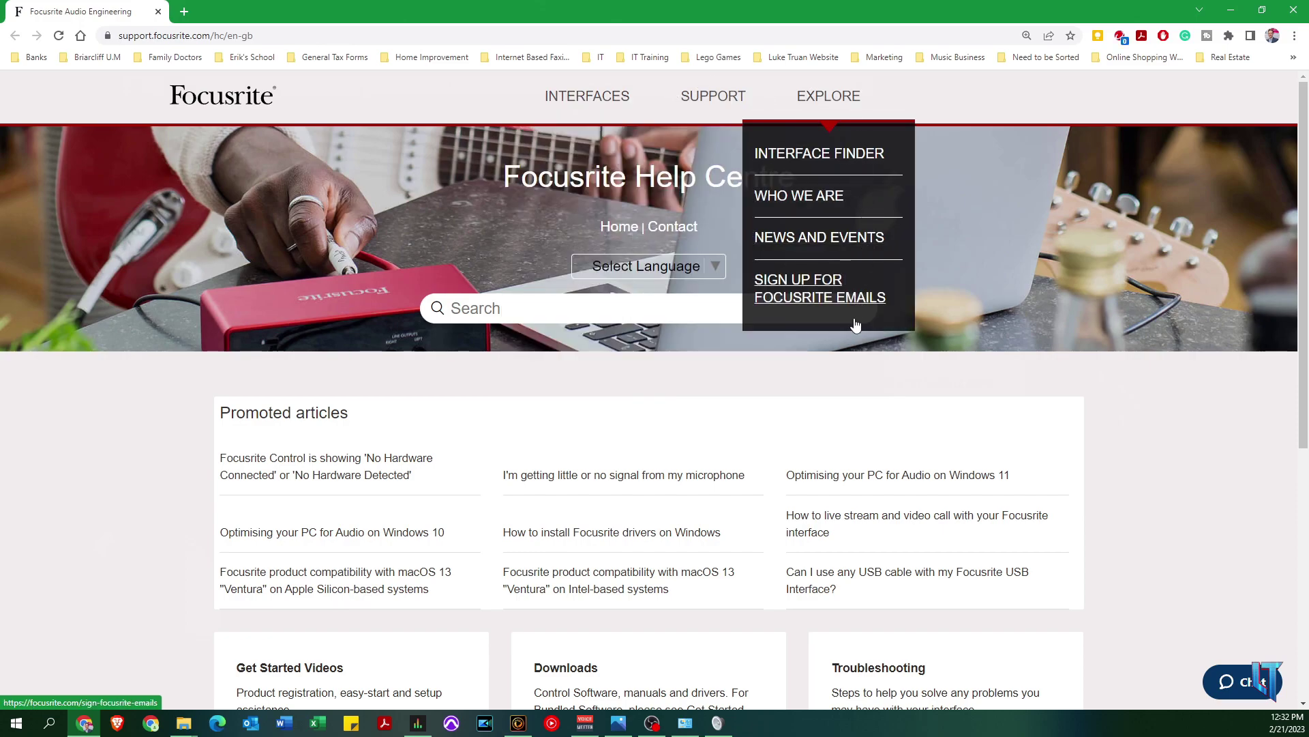
mouse_move(686, 96)
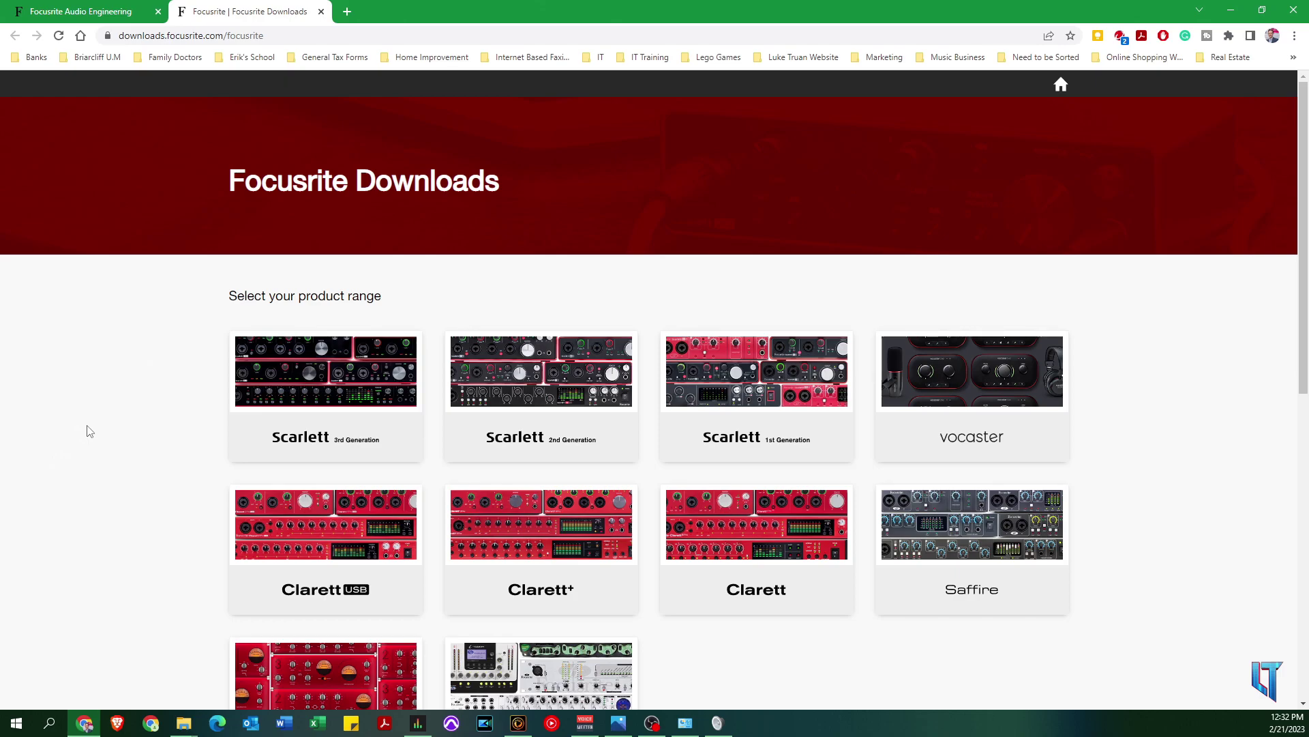
Step: Open the Scarlett 3rd Generation range, then the Scarlett 18i8 downloads
click(355, 392)
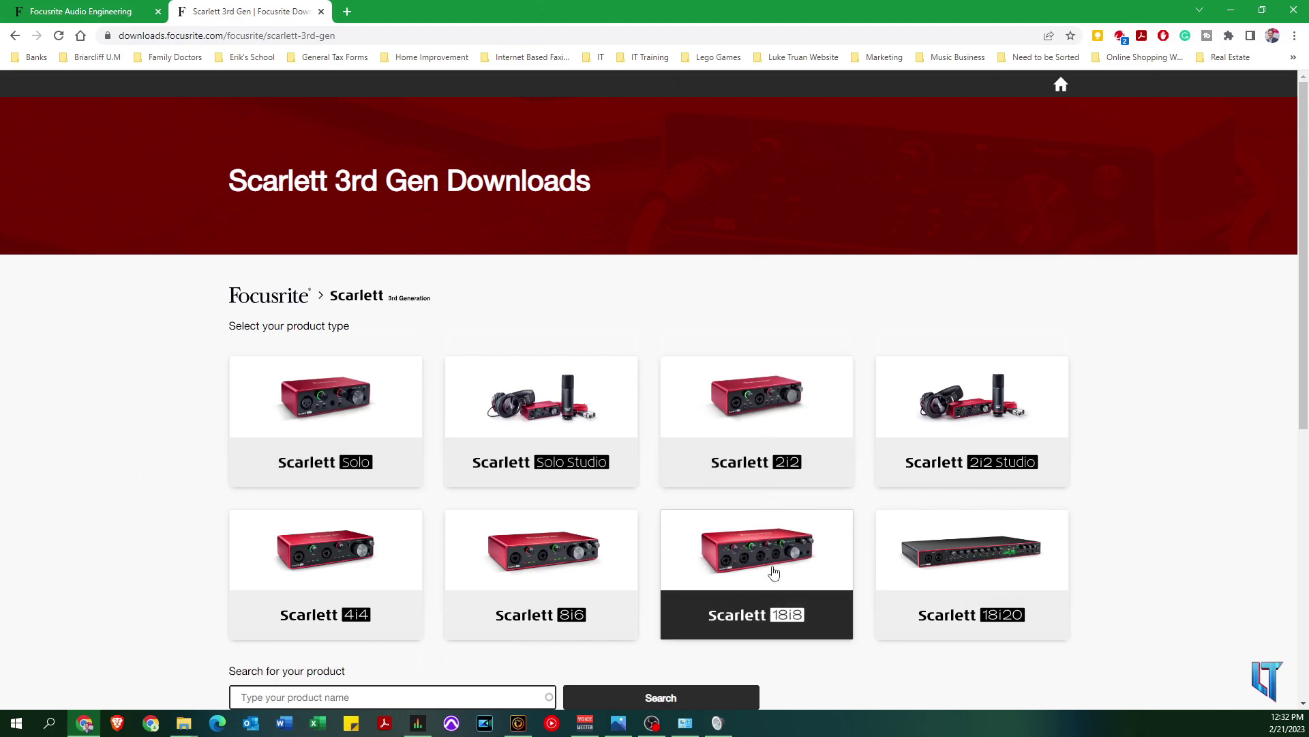
click(773, 572)
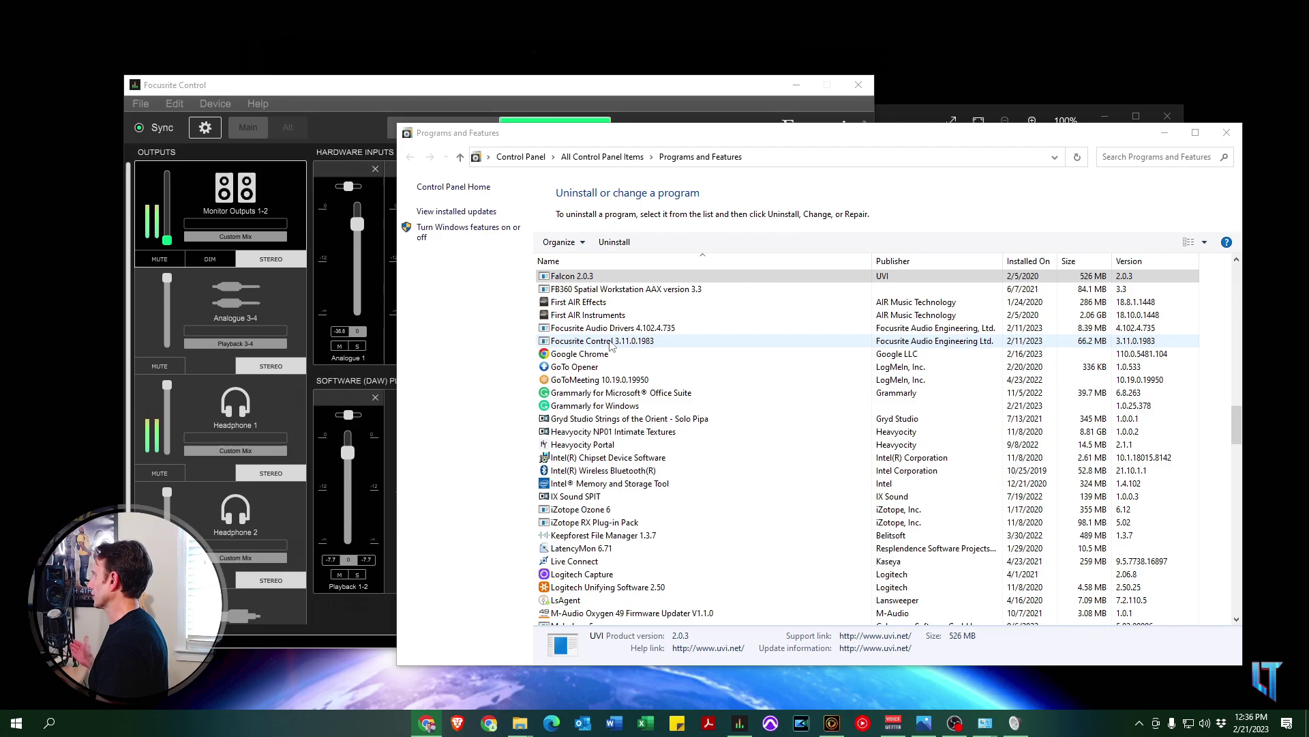
Step: Check Focusrite Audio Drivers 4.102.4.735 and Focusrite Control 3.11.0.1983 are installed, then minimize the list
click(918, 139)
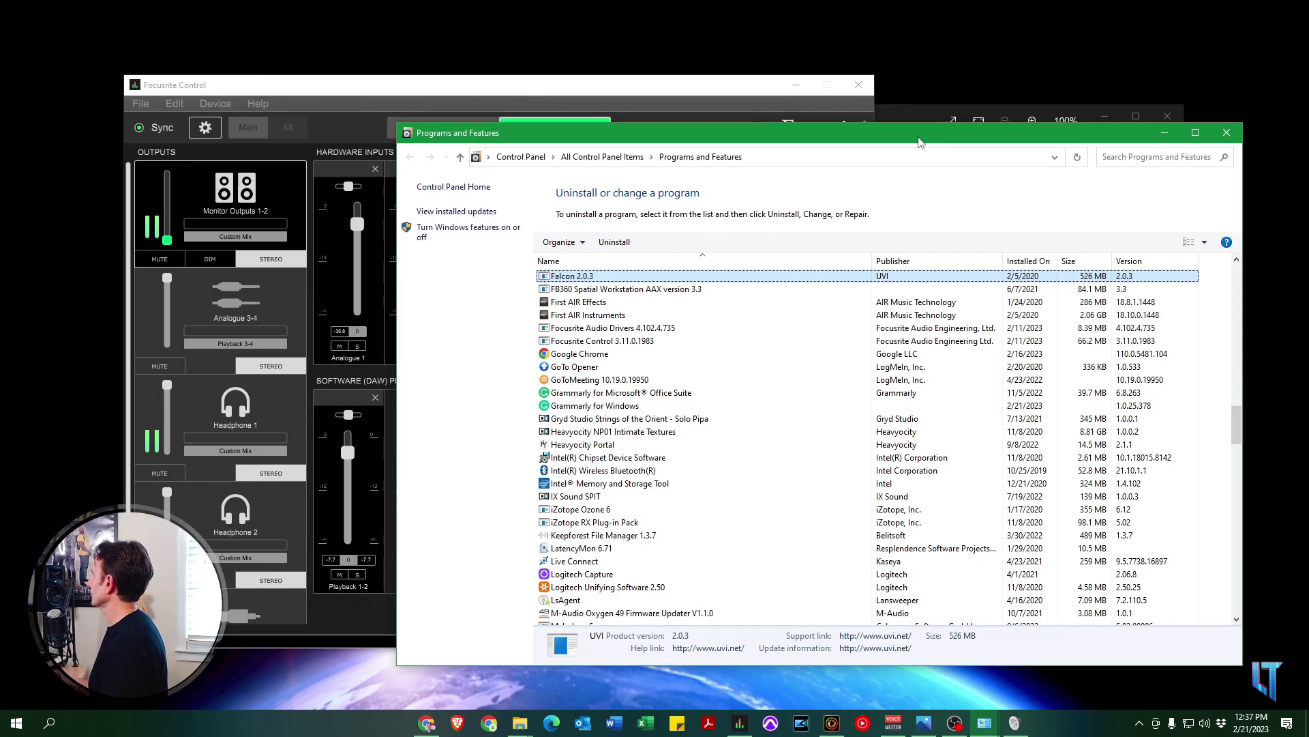
click(1165, 133)
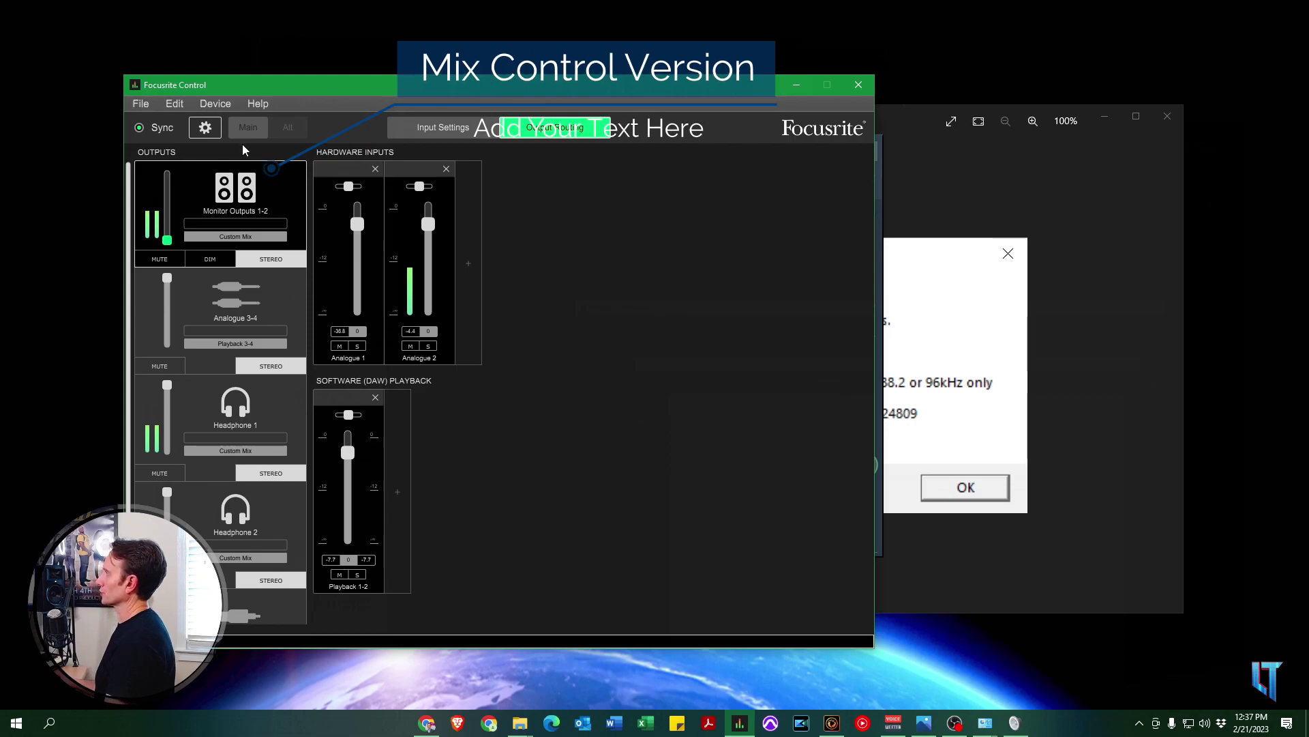
Step: Open Focusrite Control's settings panel with the gear button
click(206, 129)
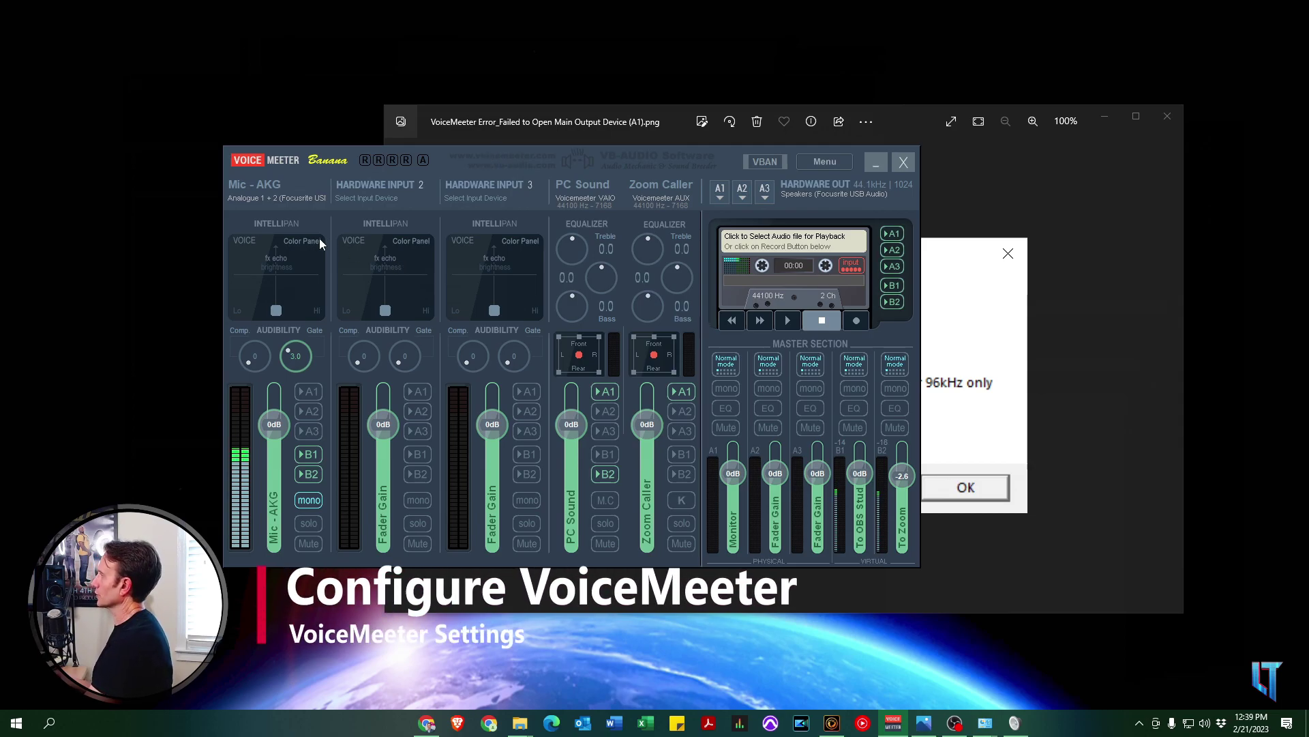
Step: Set the Mic - AKG input to Focusrite Analogue 1 + 2 and A1 to MME: Speakers (Focusrite USB Audio)
click(267, 196)
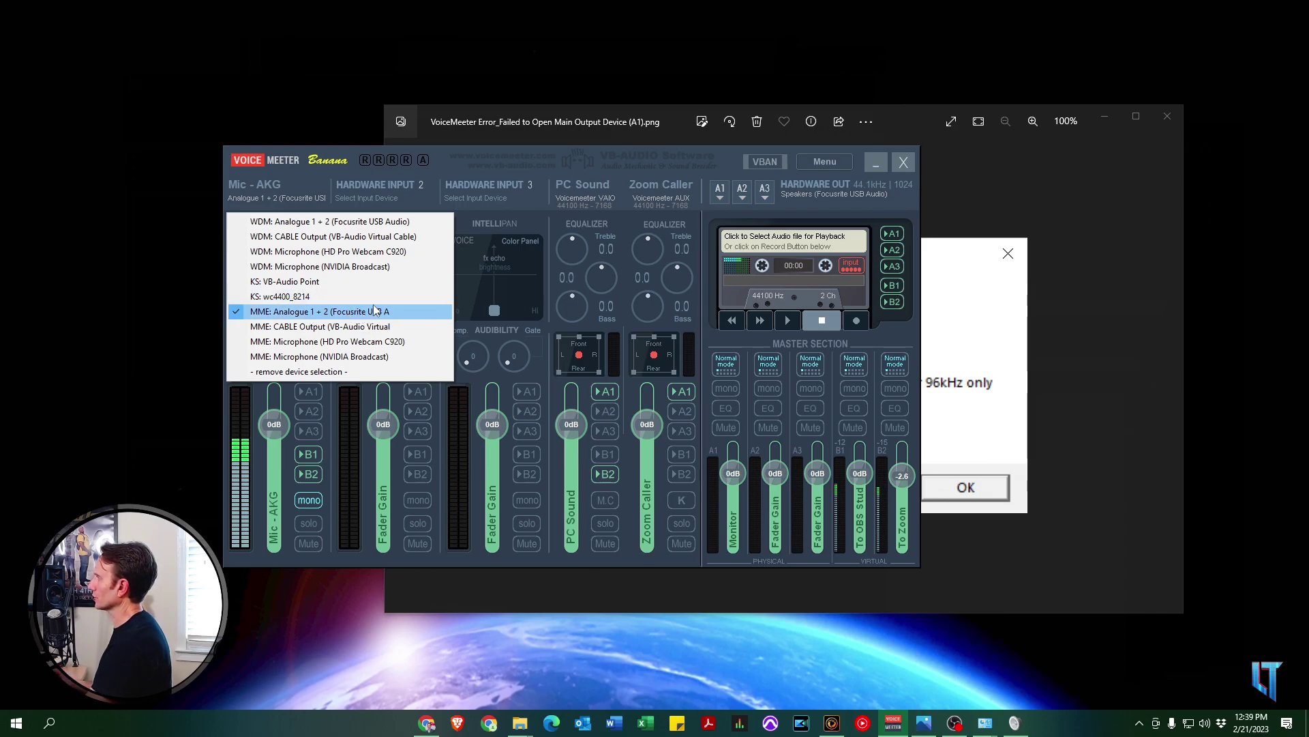
click(505, 191)
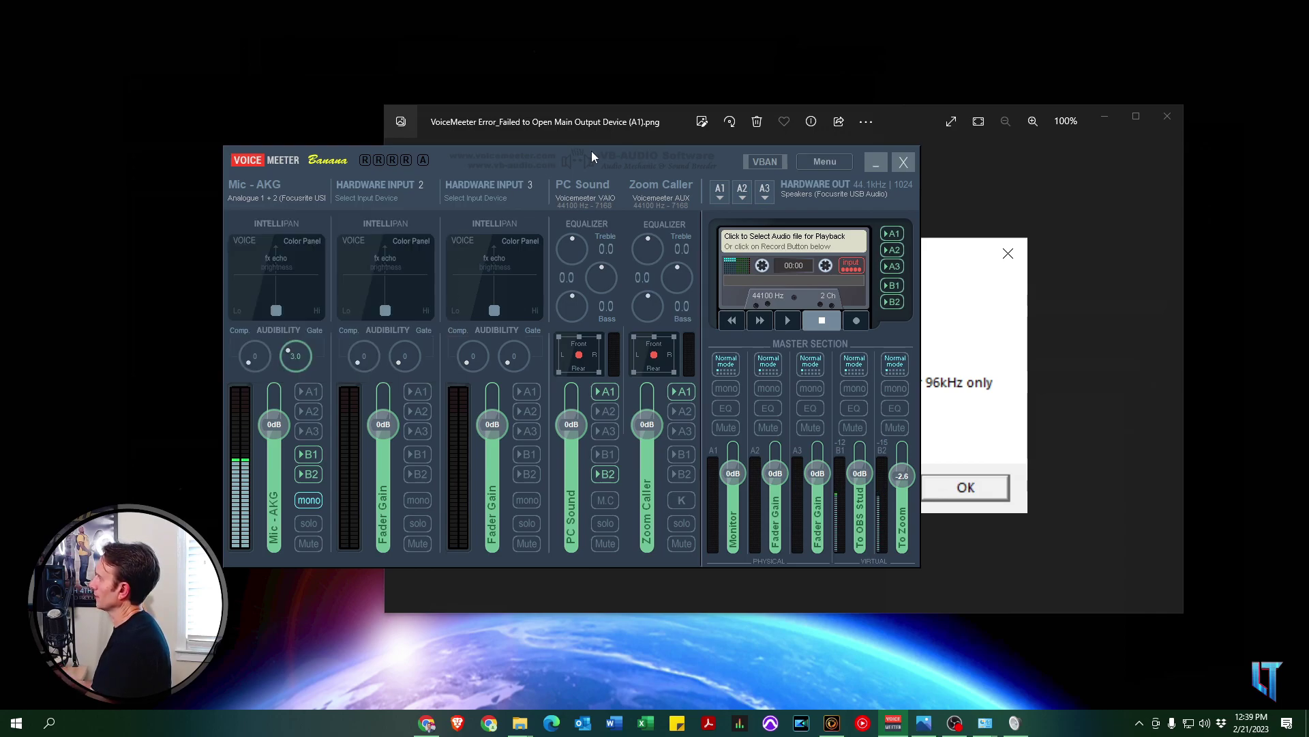
click(721, 198)
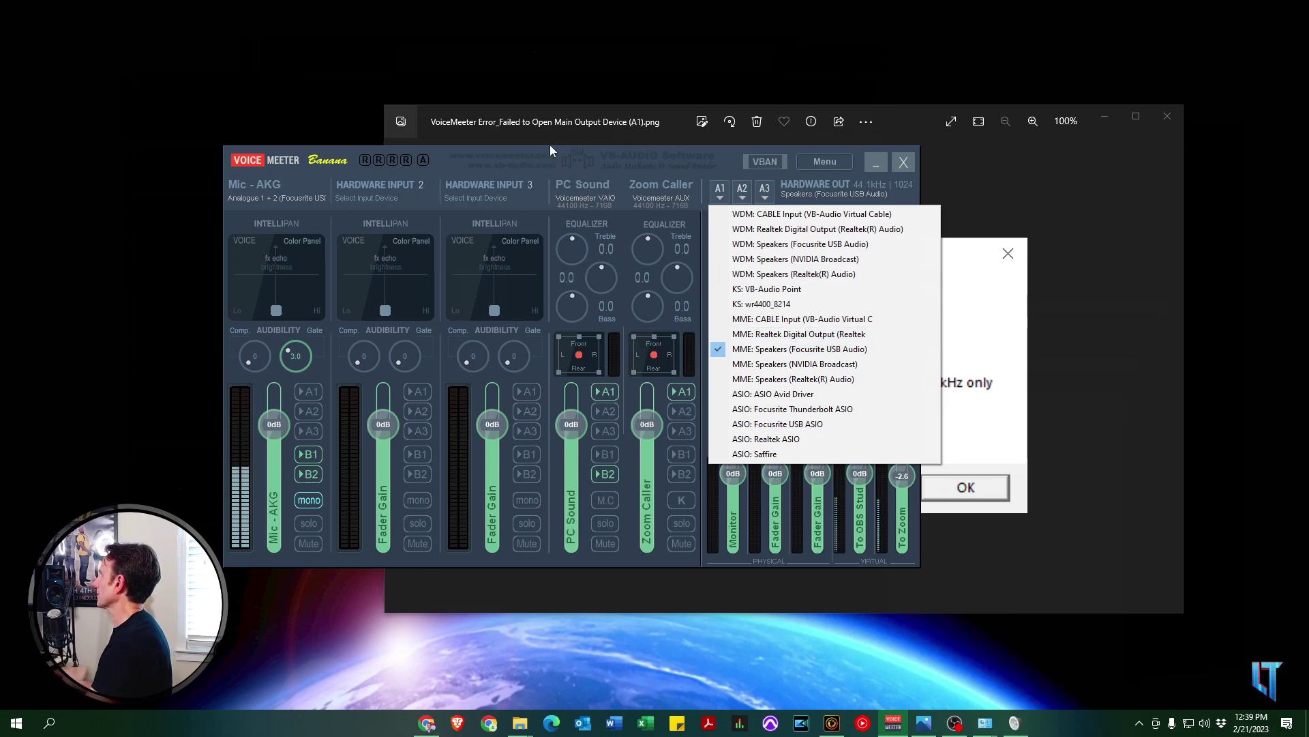
drag(550, 144, 598, 158)
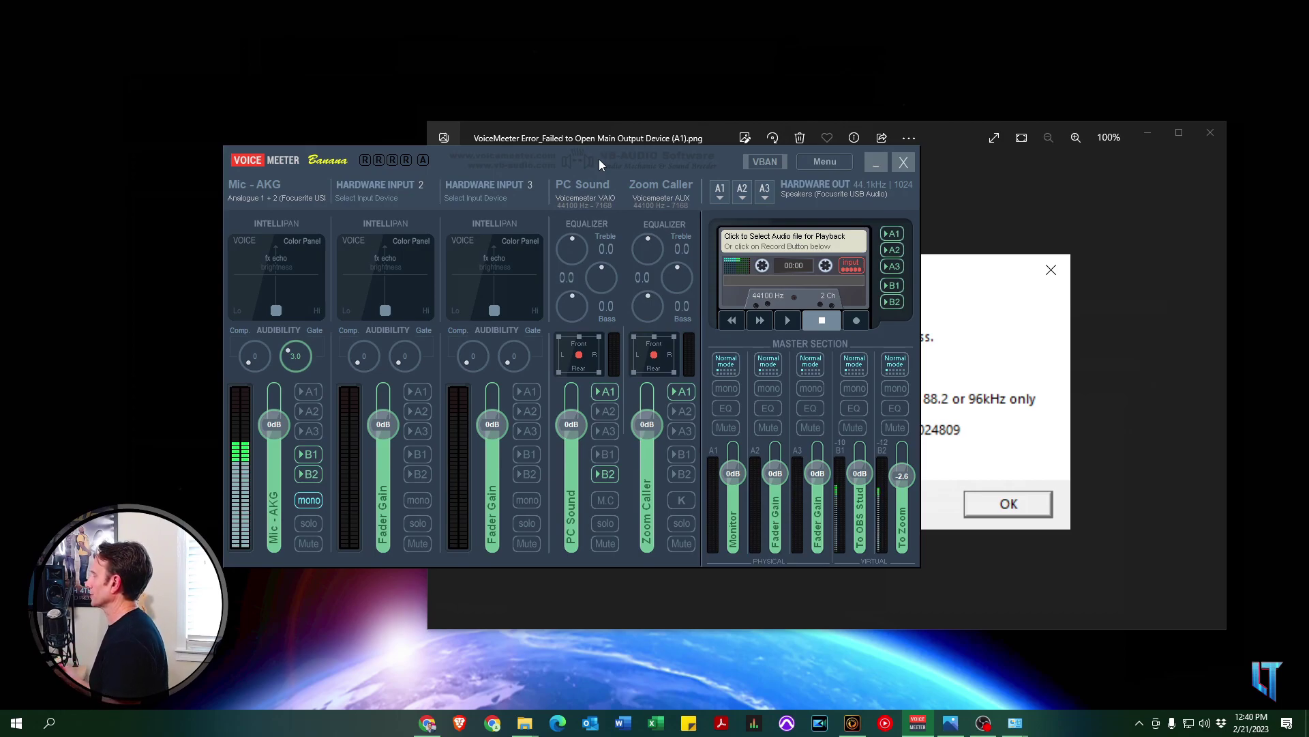
click(1137, 726)
right_click(1193, 670)
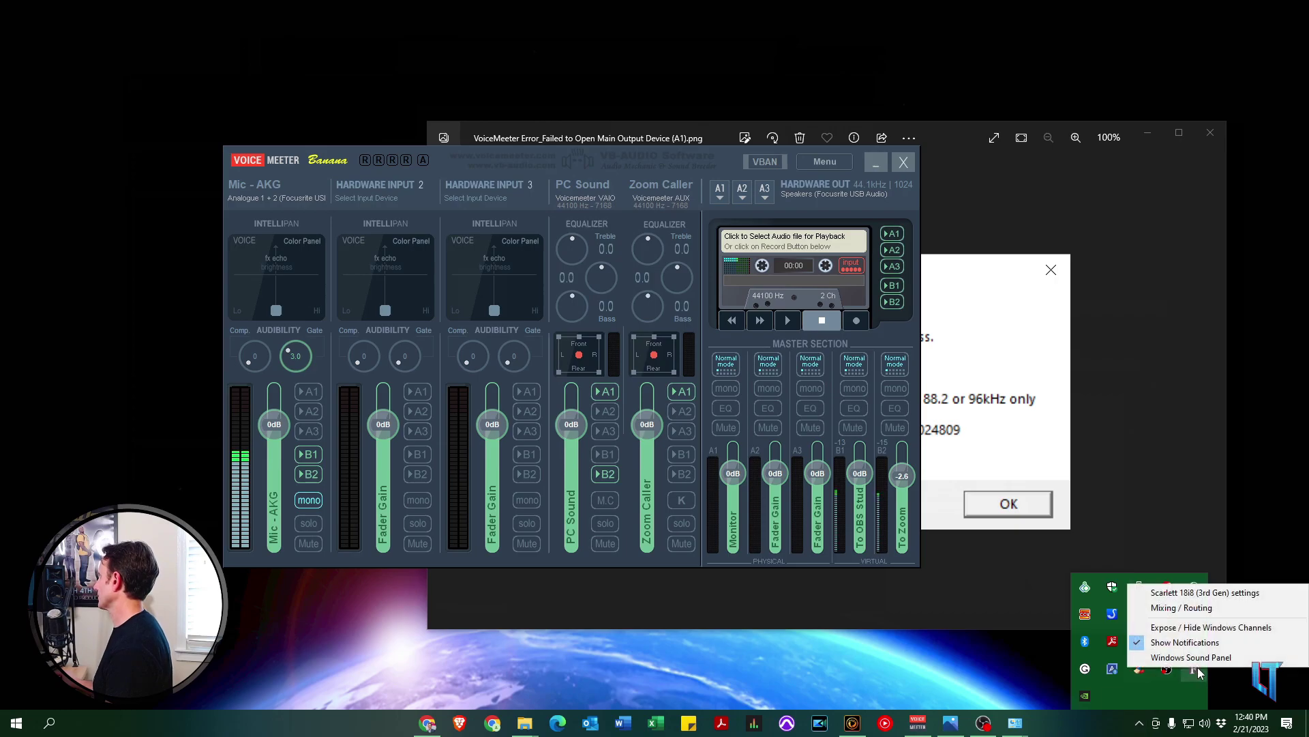
click(1196, 593)
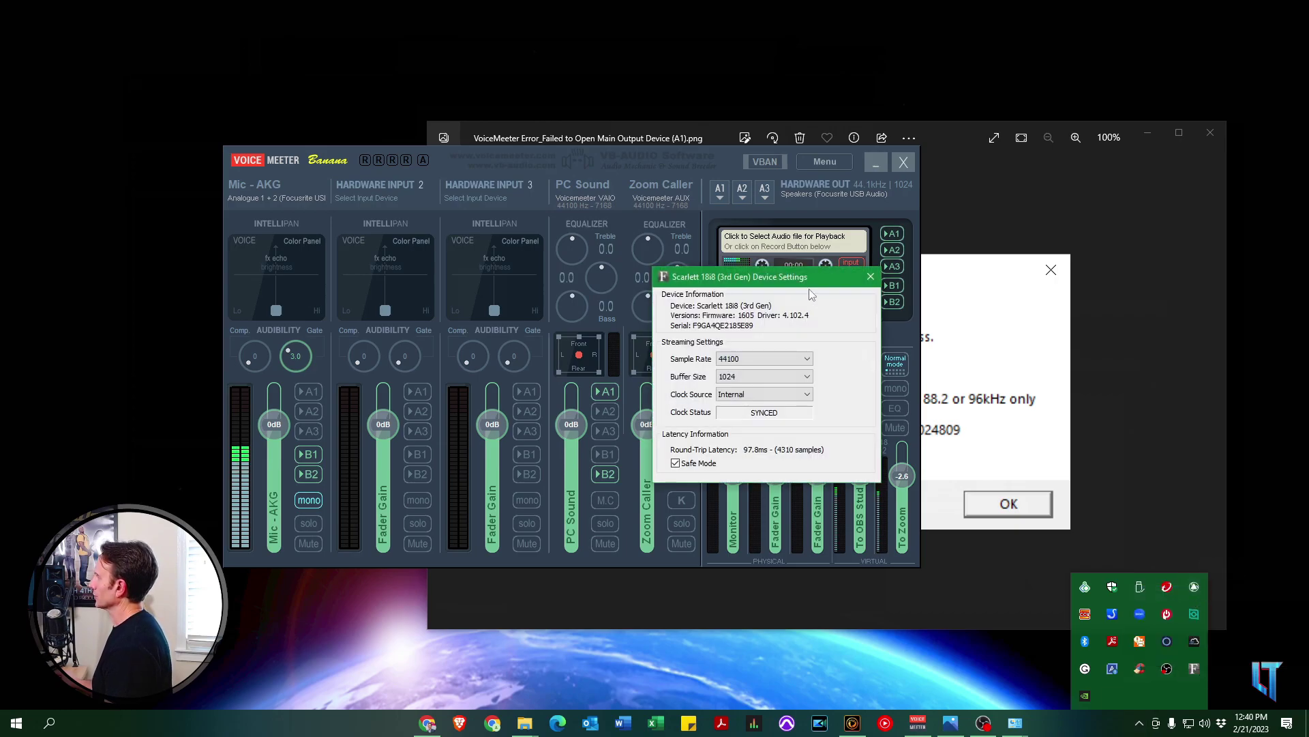
drag(810, 280, 316, 265)
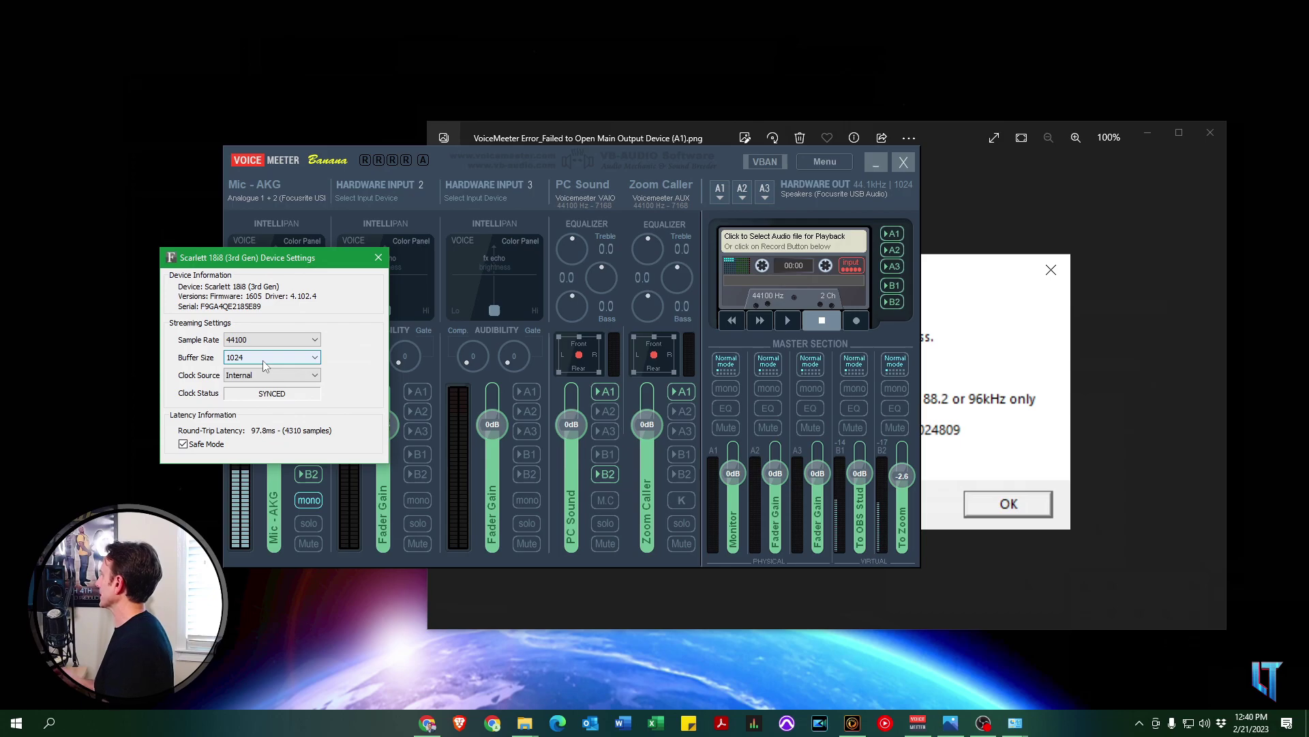
click(378, 258)
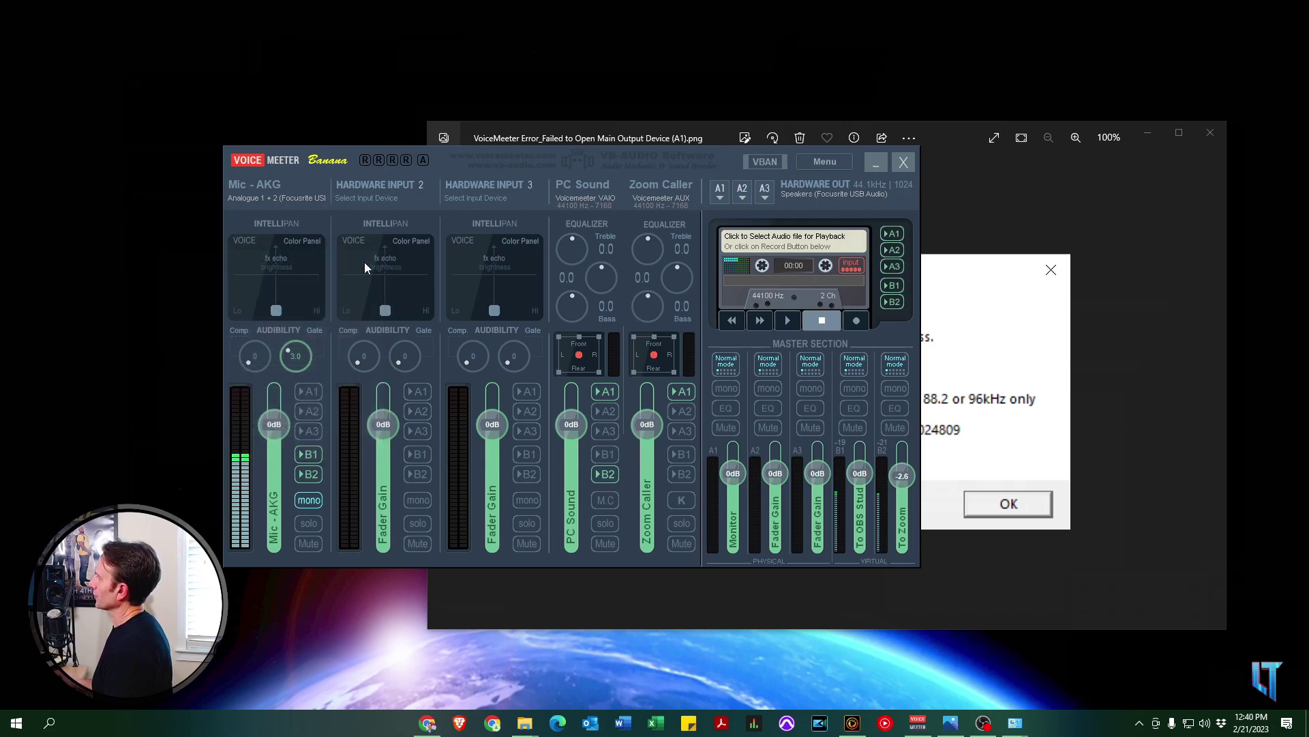
Step: Shift the VoiceMeeter window slightly left and move the Speakers Properties window down and left
drag(663, 157, 652, 157)
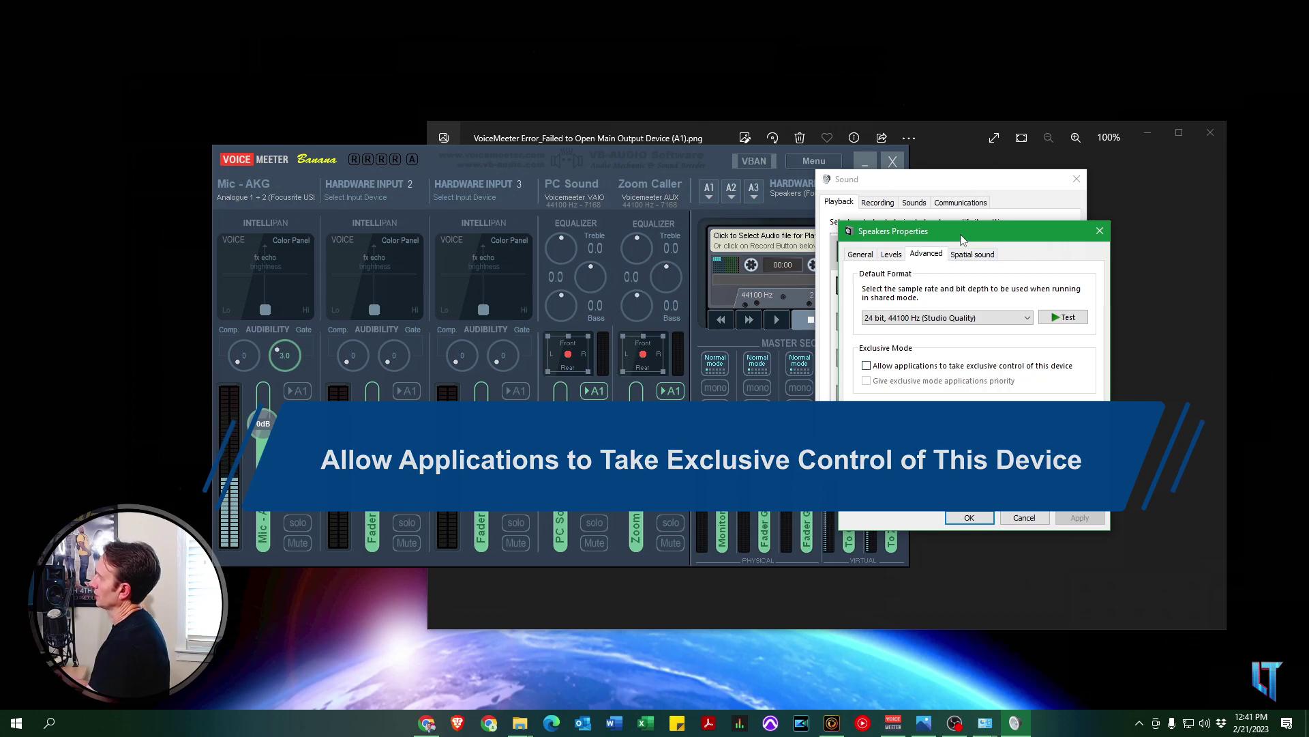
drag(962, 238, 890, 256)
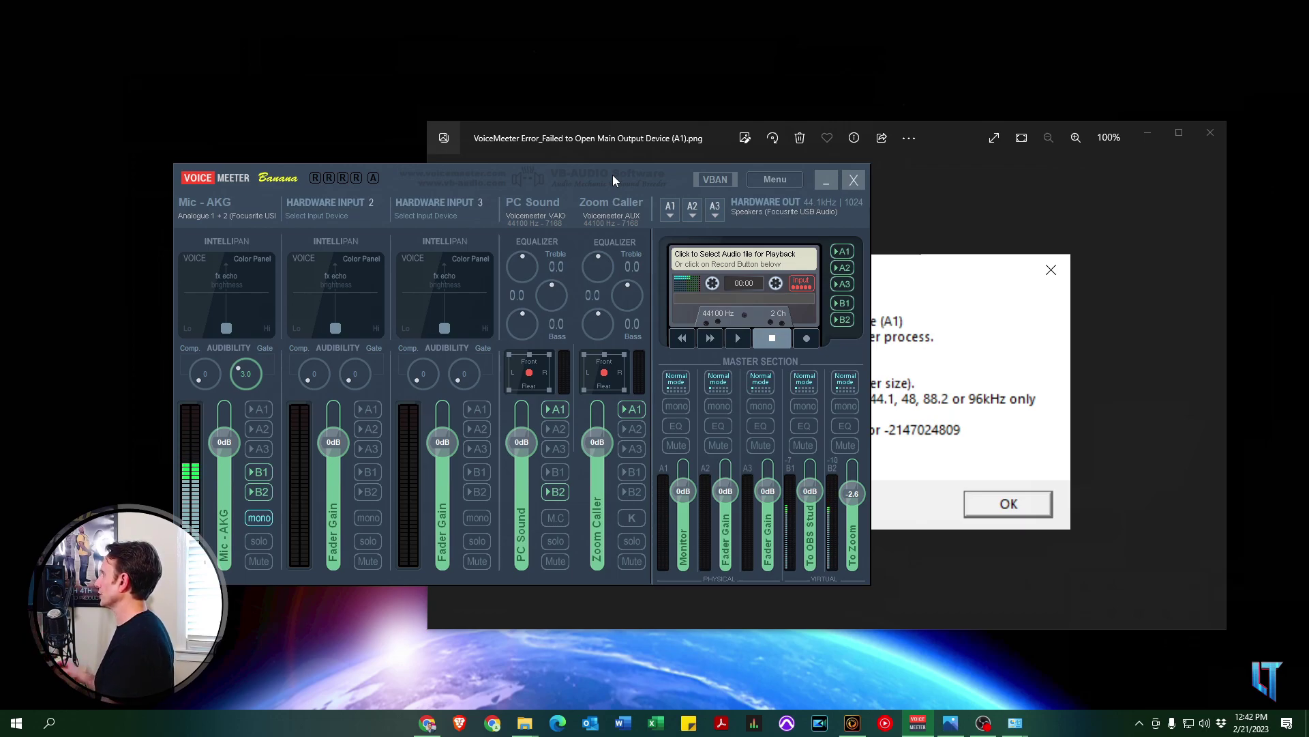
drag(518, 176, 624, 180)
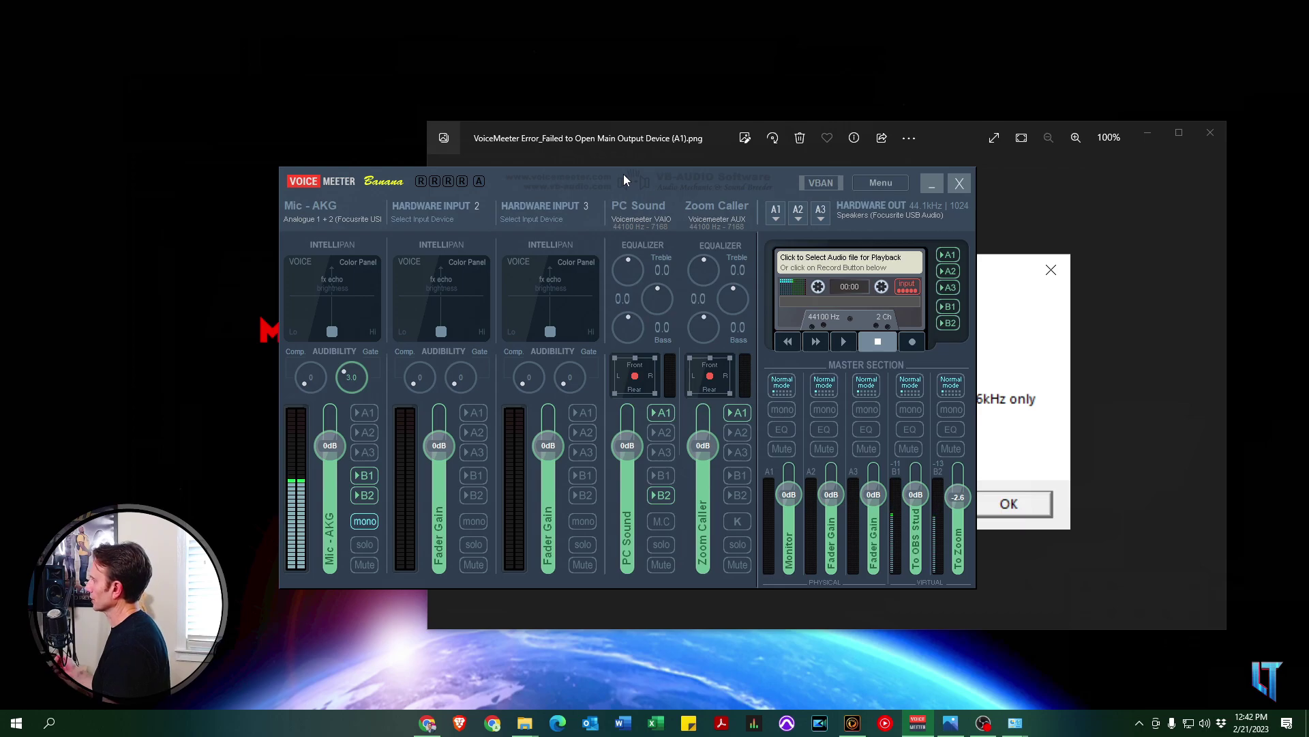
drag(623, 174, 509, 173)
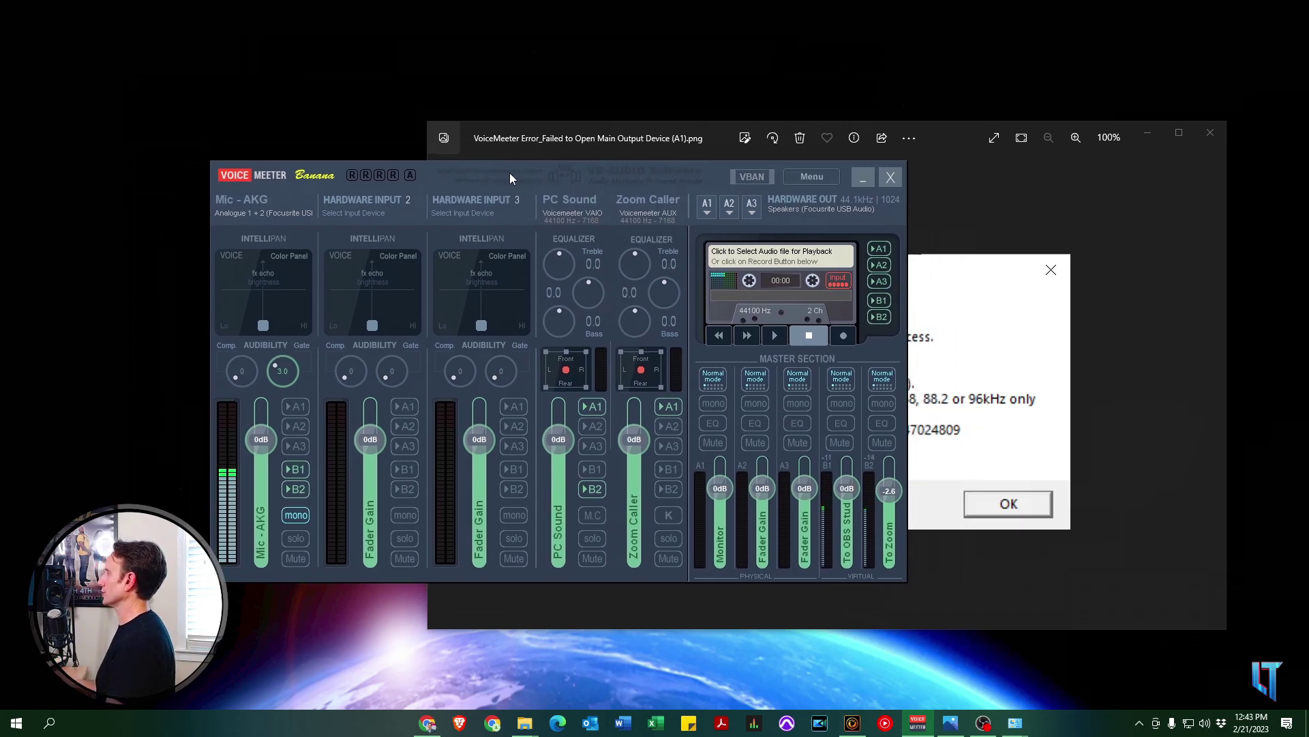